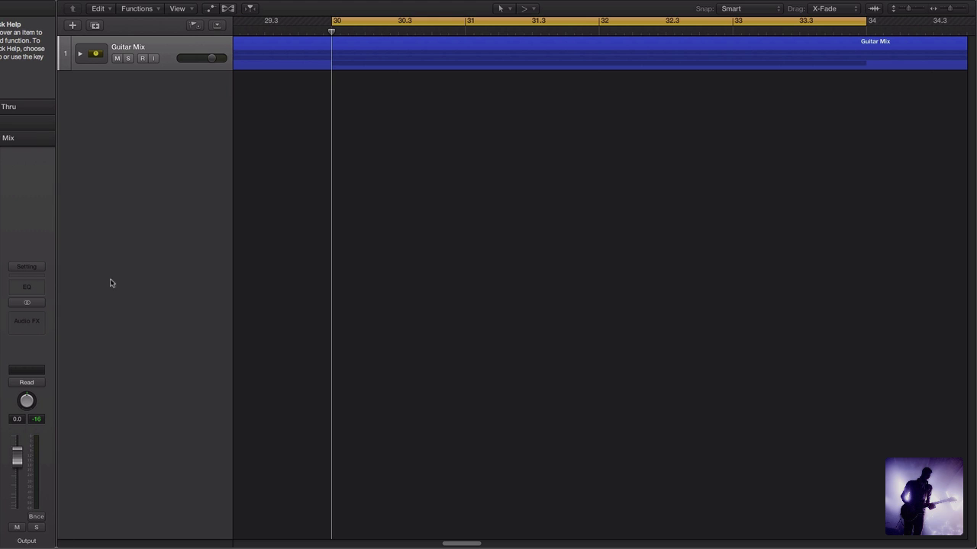
Expand the Guitar Mix track stack, show the flex controls and enable Flex Pitch on the Guitar 2 track.
{"action": "left_click", "coordinate": [79, 55]}
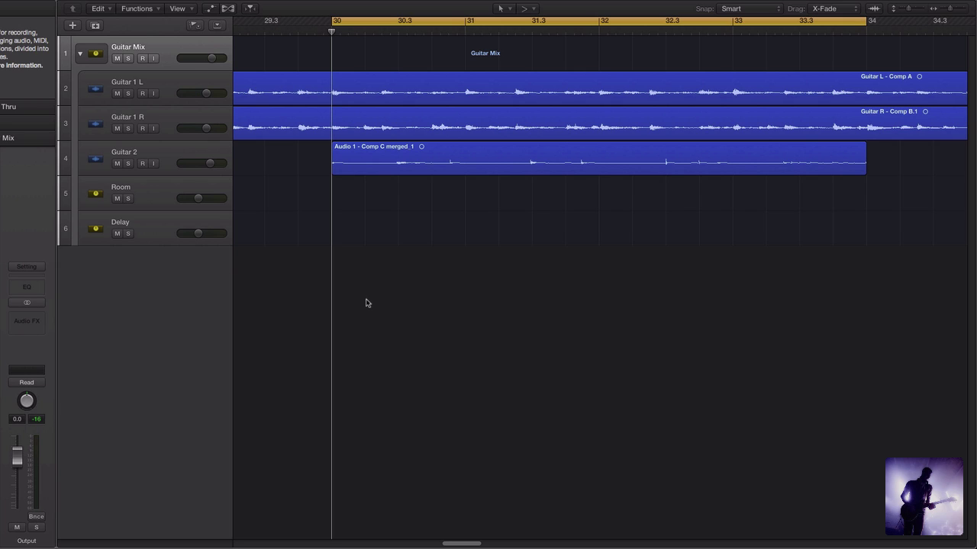
{"action": "left_click", "coordinate": [228, 7]}
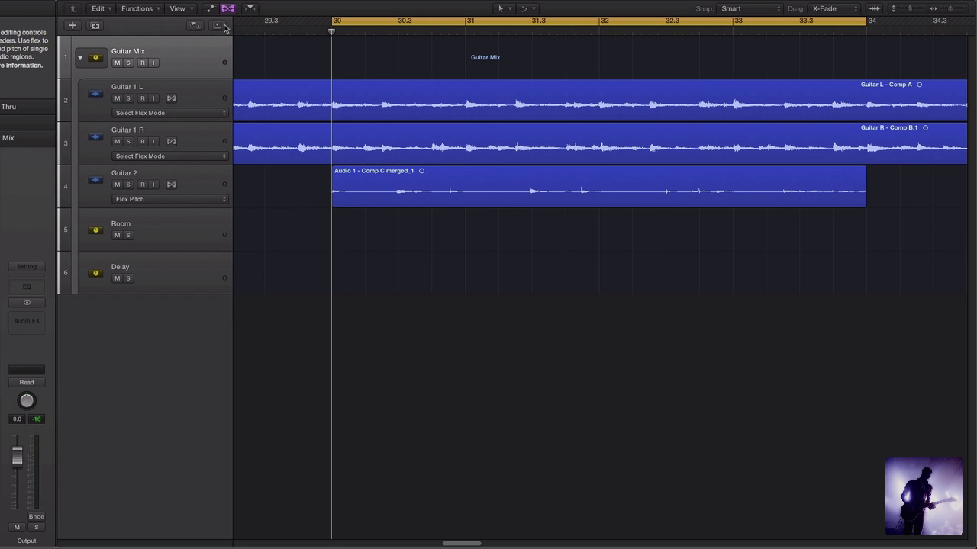
{"action": "left_click", "coordinate": [224, 201]}
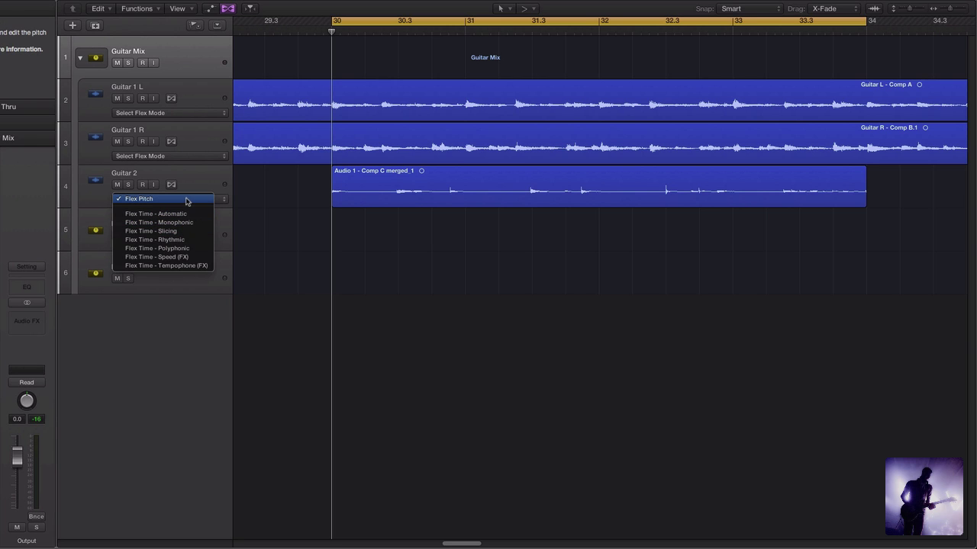
{"action": "left_click", "coordinate": [186, 199]}
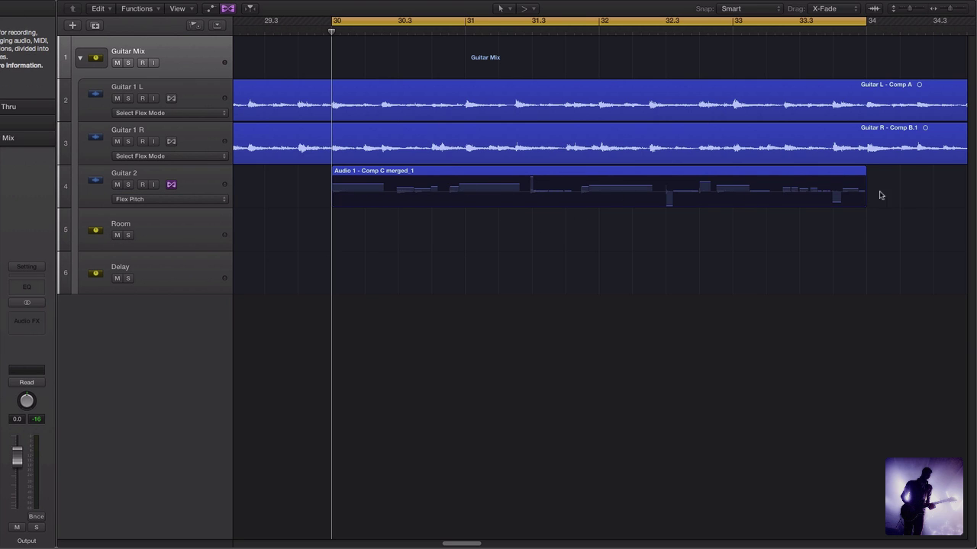
Set all notes in the Guitar 2 region to perfect pitch and return them to their original pitch.
{"action": "right_click", "coordinate": [432, 201]}
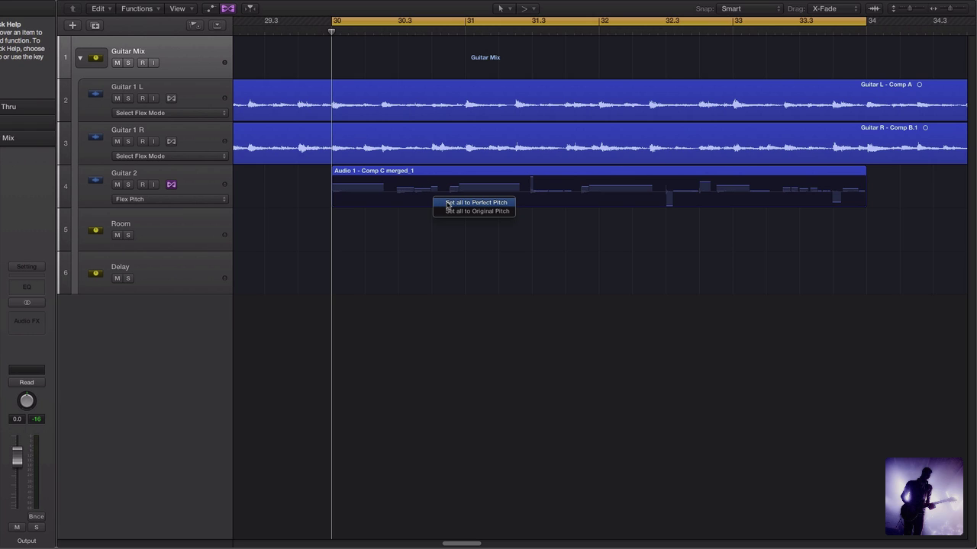
{"action": "left_click", "coordinate": [450, 203]}
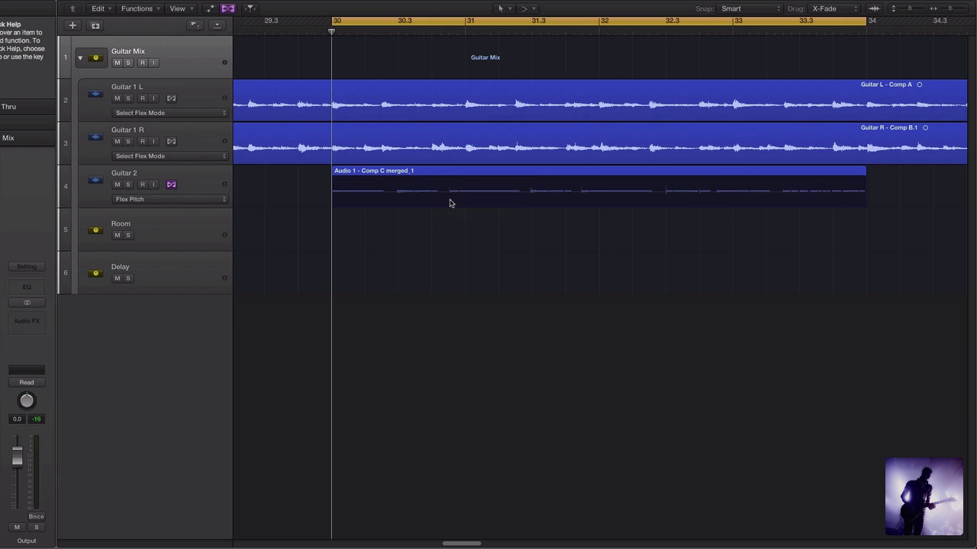
{"action": "right_click", "coordinate": [450, 200]}
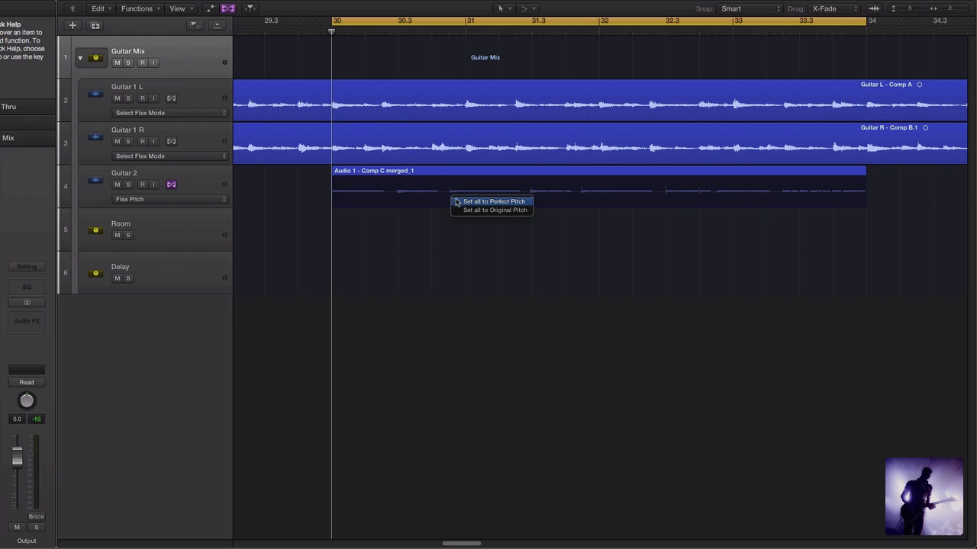
{"action": "left_click", "coordinate": [478, 211]}
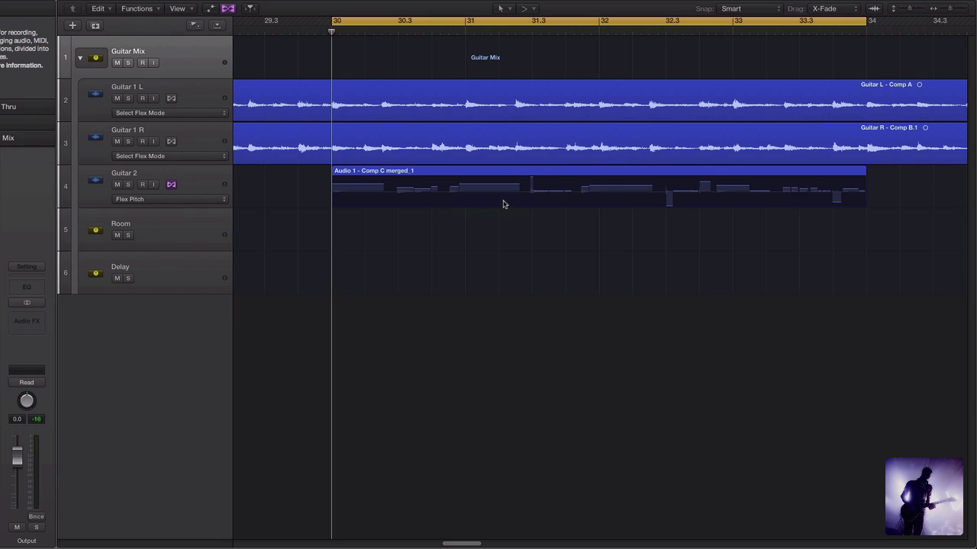
Select the long A3 note in the Guitar 2 region and open the region in the audio track editor.
{"action": "left_click", "coordinate": [629, 189]}
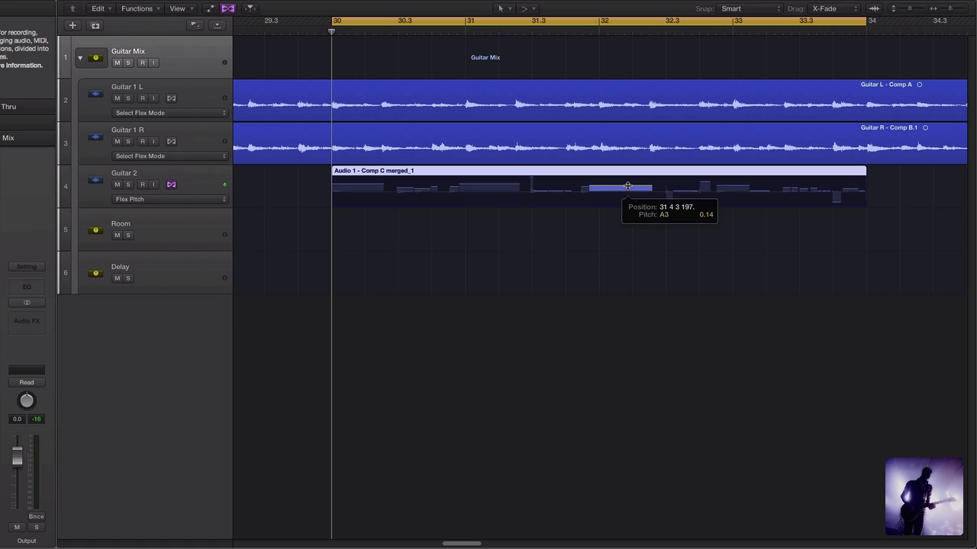
{"action": "mouse_move", "coordinate": [630, 197]}
{"action": "left_mouse_down"}
{"action": "mouse_move", "coordinate": [633, 180]}
{"action": "mouse_move", "coordinate": [635, 194]}
{"action": "left_mouse_up"}
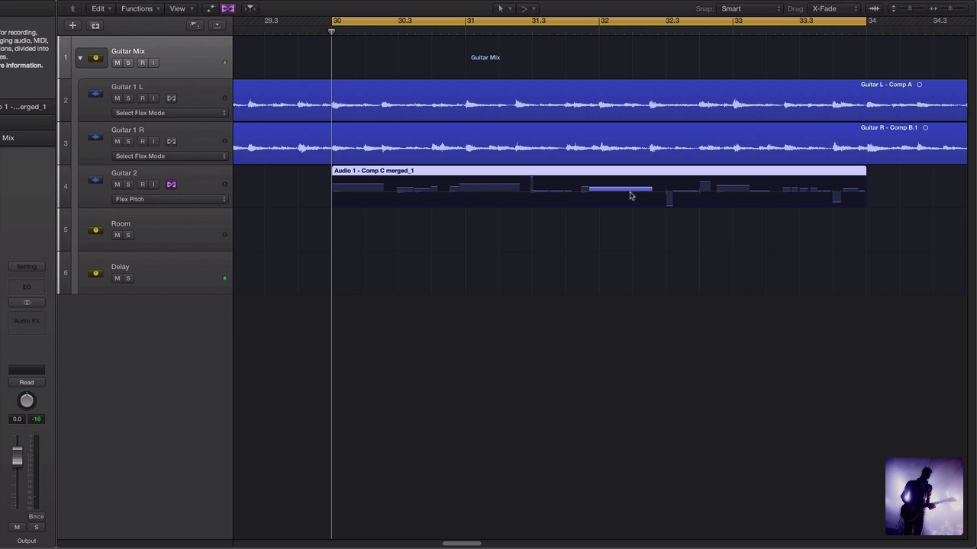
{"action": "left_click", "coordinate": [631, 198]}
{"action": "double_click", "coordinate": [629, 198]}
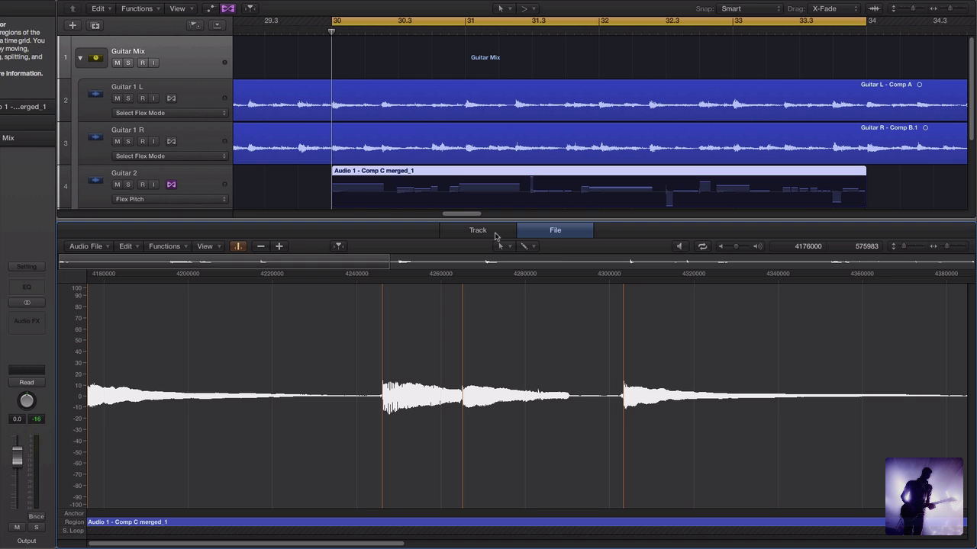
{"action": "left_click", "coordinate": [492, 234]}
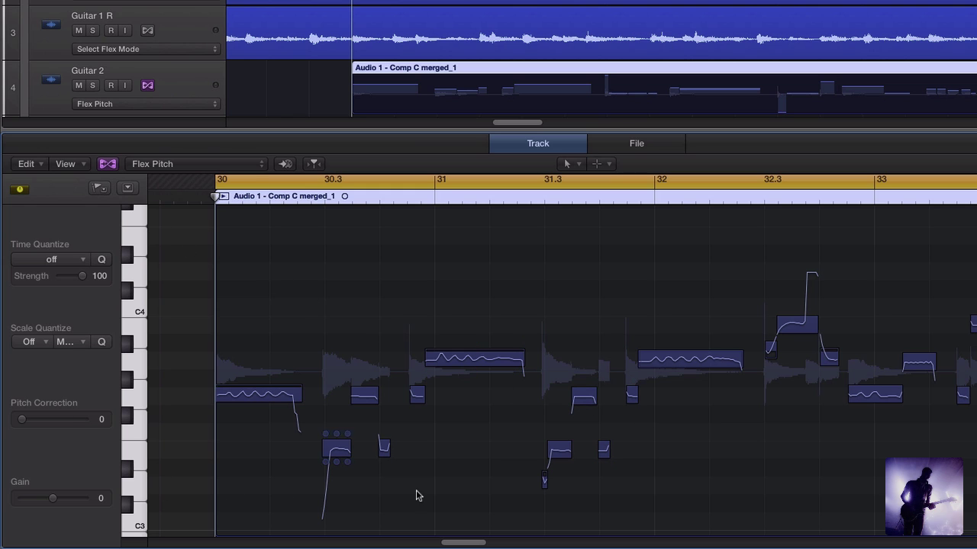
Select the notes from bar 30 into bar 31 and examine the Scale Quantize scale and root note choices.
{"action": "left_click_drag", "start_coordinate": [470, 495], "coordinate": [263, 304]}
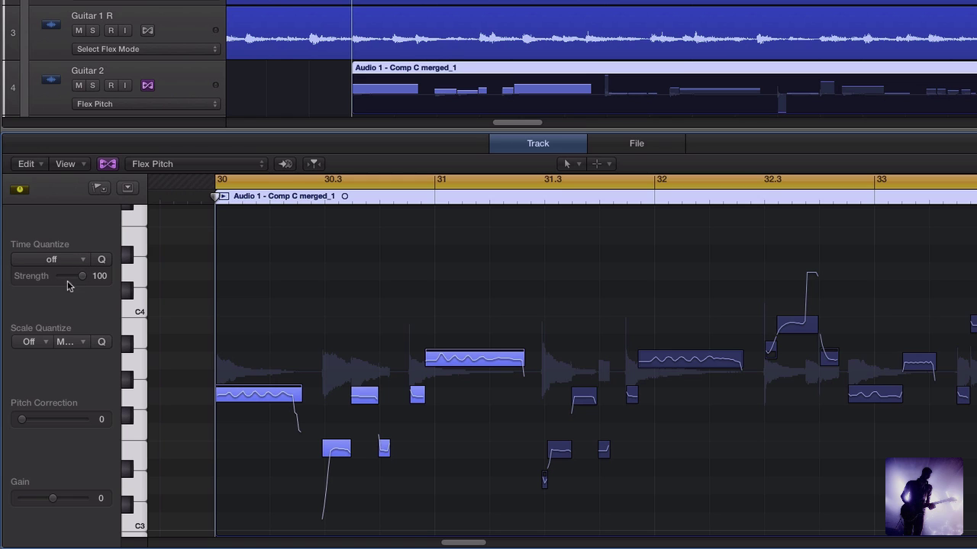
{"action": "left_click", "coordinate": [84, 343]}
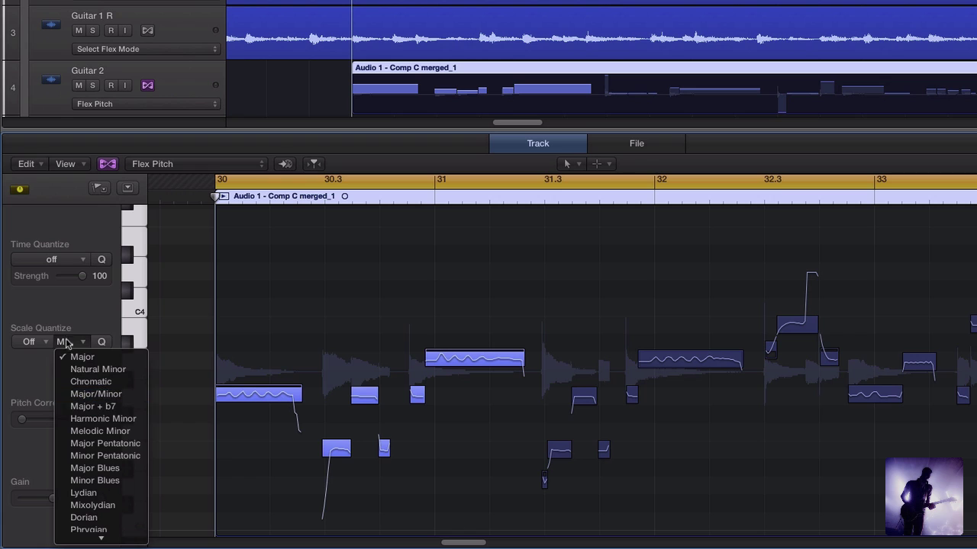
{"action": "left_click", "coordinate": [60, 326]}
{"action": "left_click", "coordinate": [52, 342]}
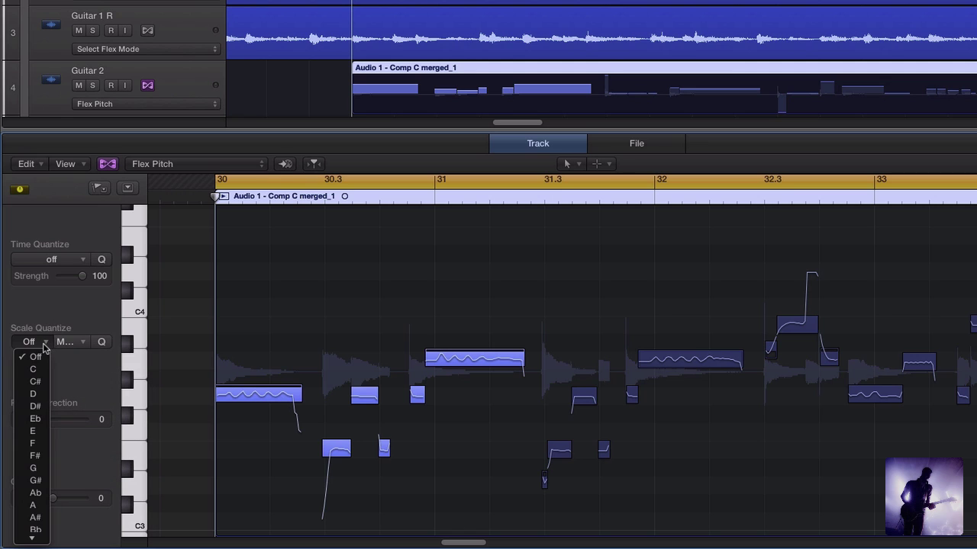
{"action": "left_click", "coordinate": [45, 305]}
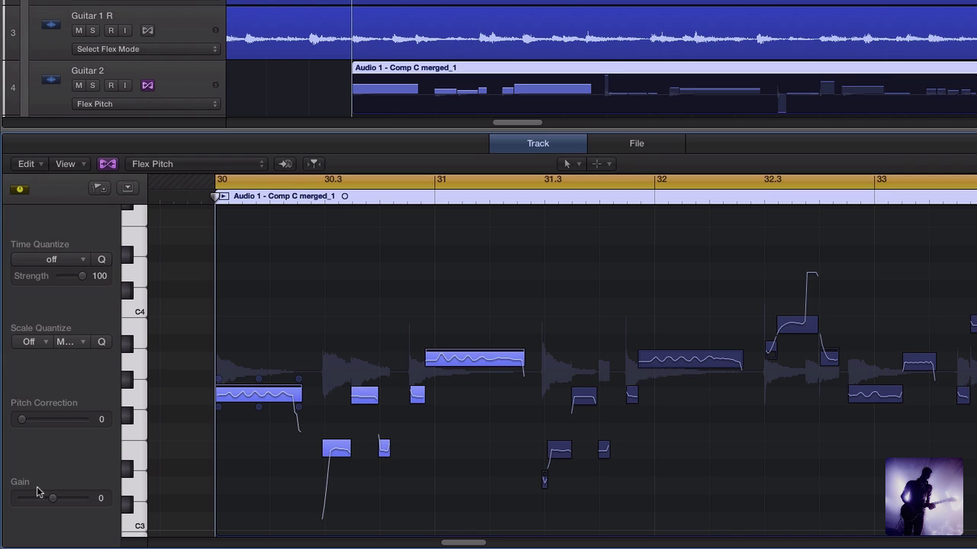
{"action": "left_click", "coordinate": [420, 479]}
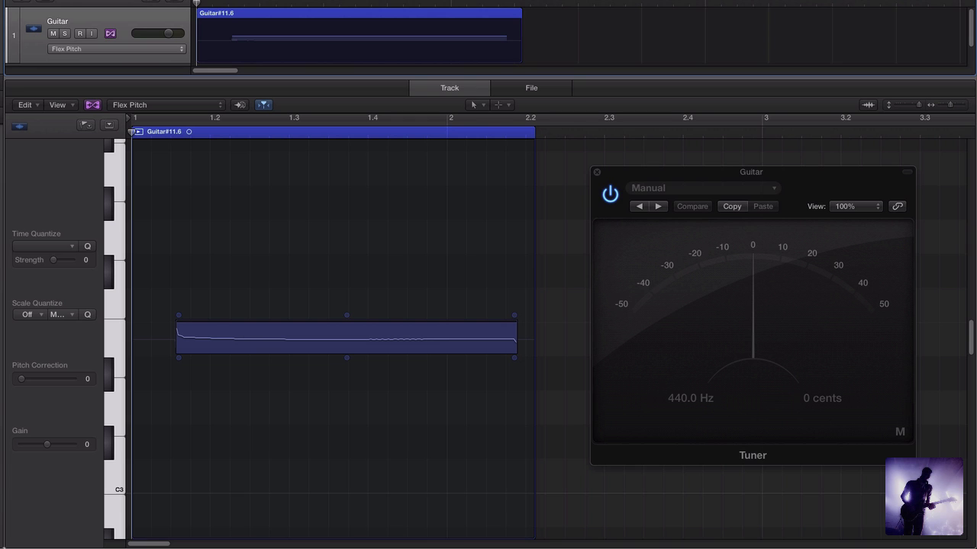
Play the single-note Guitar#11.6 region to check its pitch on the Tuner.
{"action": "key", "text": "space"}
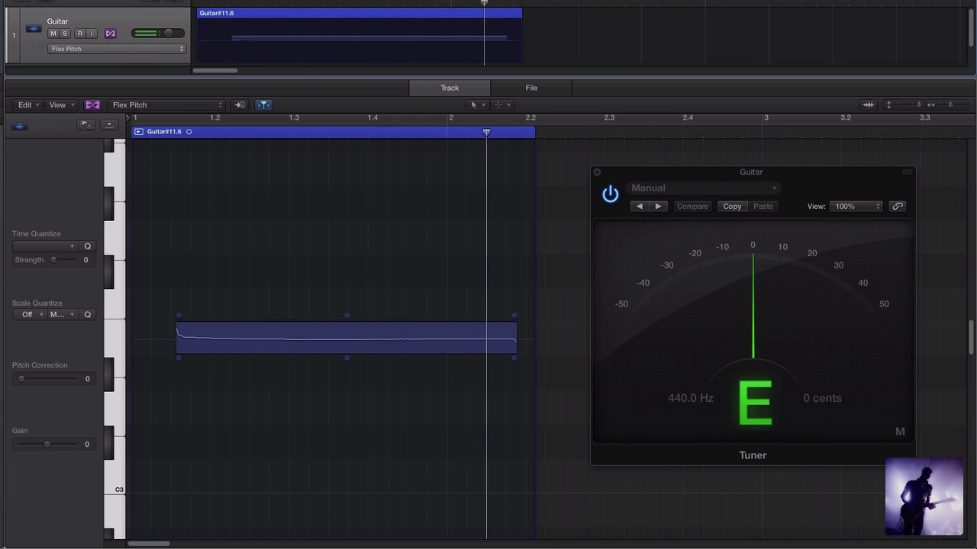
{"action": "key", "text": "space"}
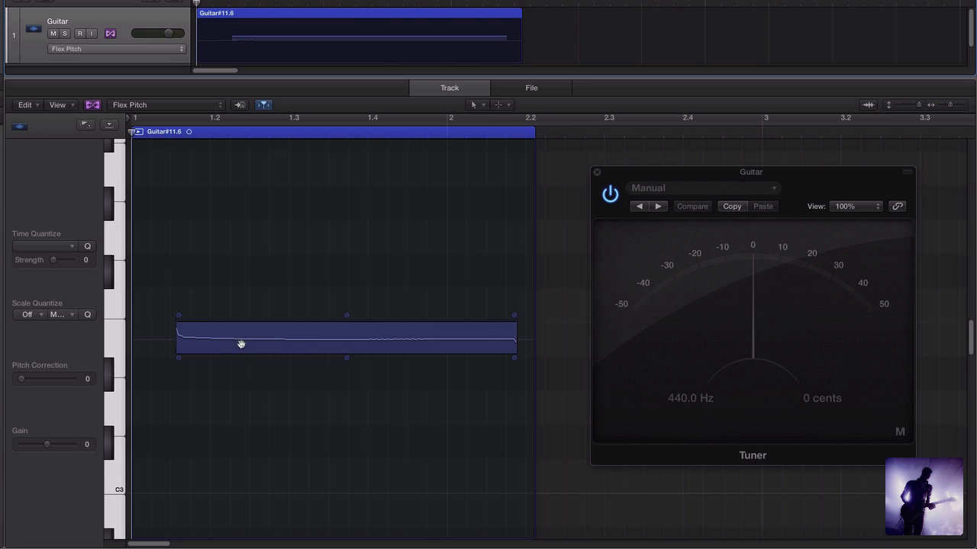
Try raising the E note to G, play it back against the Tuner and undo the pitch change.
{"action": "left_click_drag", "start_coordinate": [246, 340], "coordinate": [245, 224]}
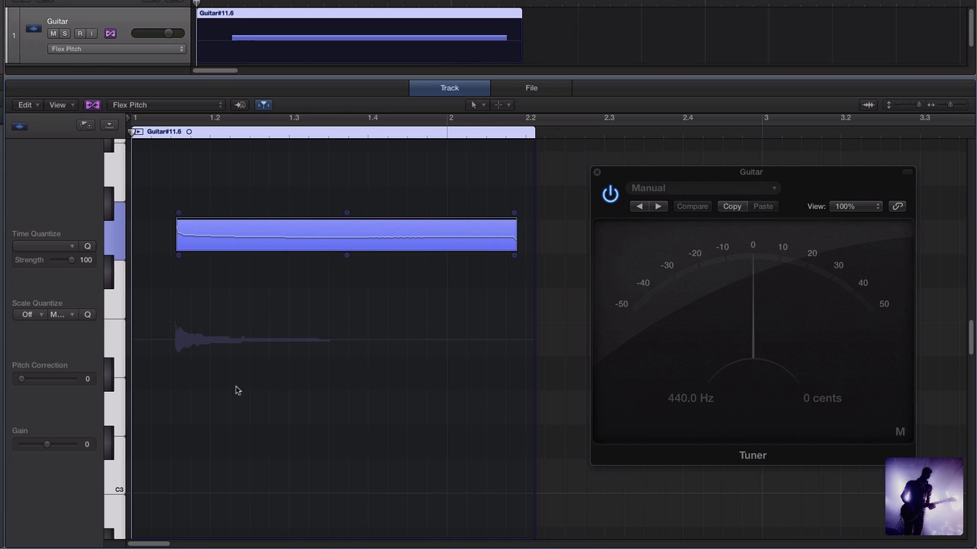
{"action": "key", "text": "space"}
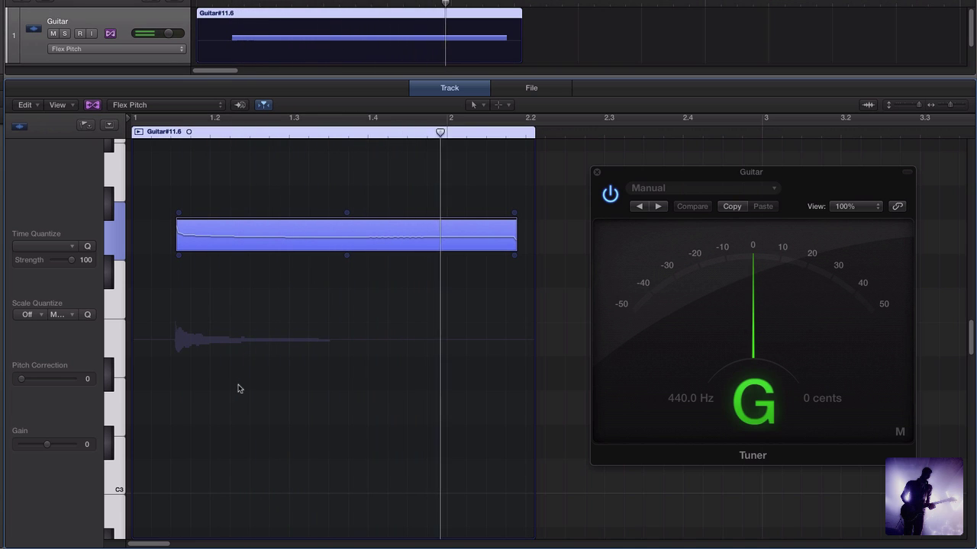
{"action": "key", "text": "space"}
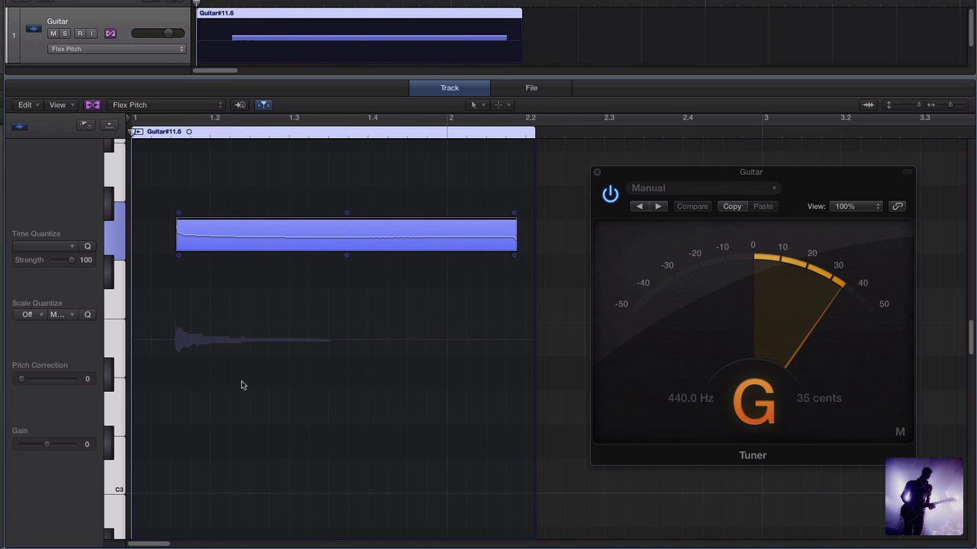
{"action": "key", "text": "ctrl+z"}
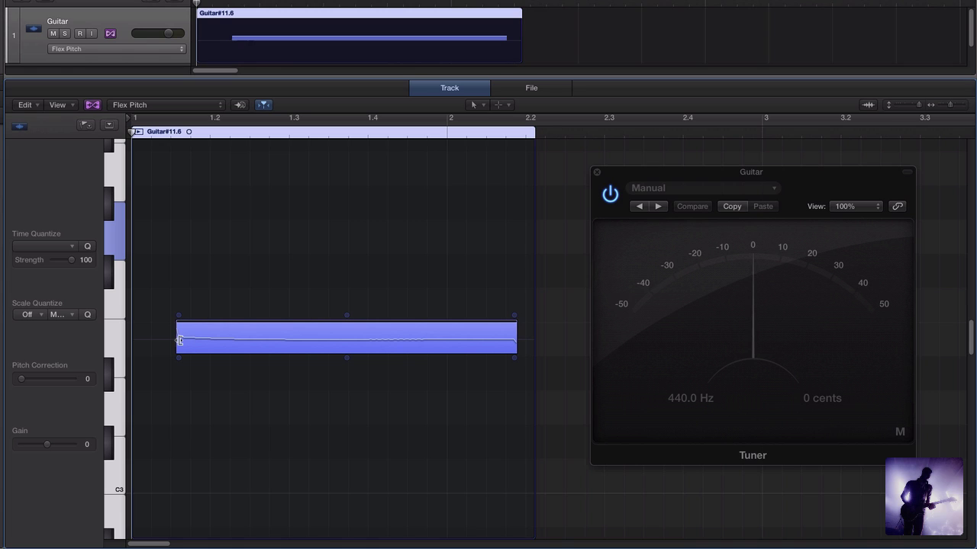
Try moving the note's start later, undo it, and try adjusting the note's fine pitch.
{"action": "left_click_drag", "start_coordinate": [179, 339], "coordinate": [403, 353]}
{"action": "key", "text": "super+z"}
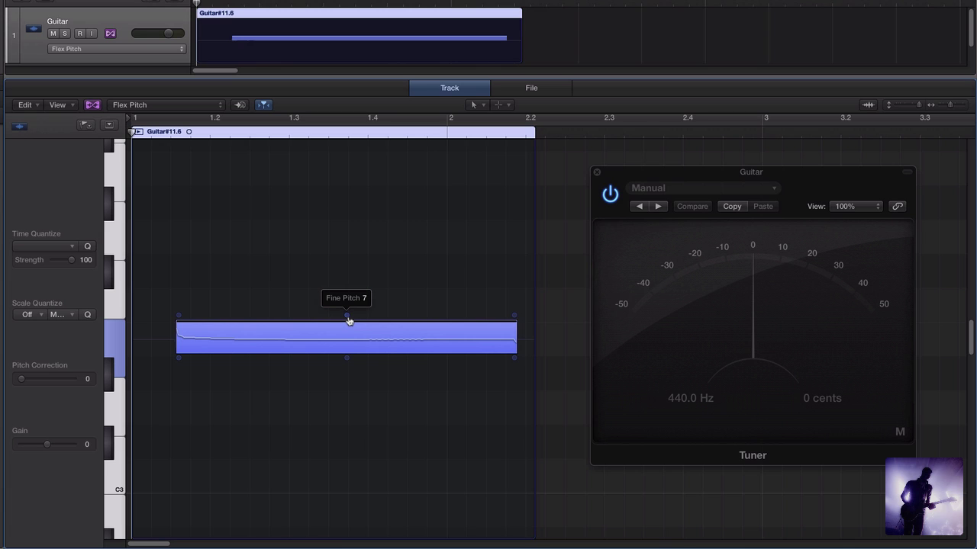
{"action": "mouse_move", "coordinate": [346, 315]}
{"action": "left_mouse_down"}
{"action": "mouse_move", "coordinate": [347, 300]}
{"action": "mouse_move", "coordinate": [346, 328]}
{"action": "mouse_move", "coordinate": [343, 321]}
{"action": "left_mouse_up"}
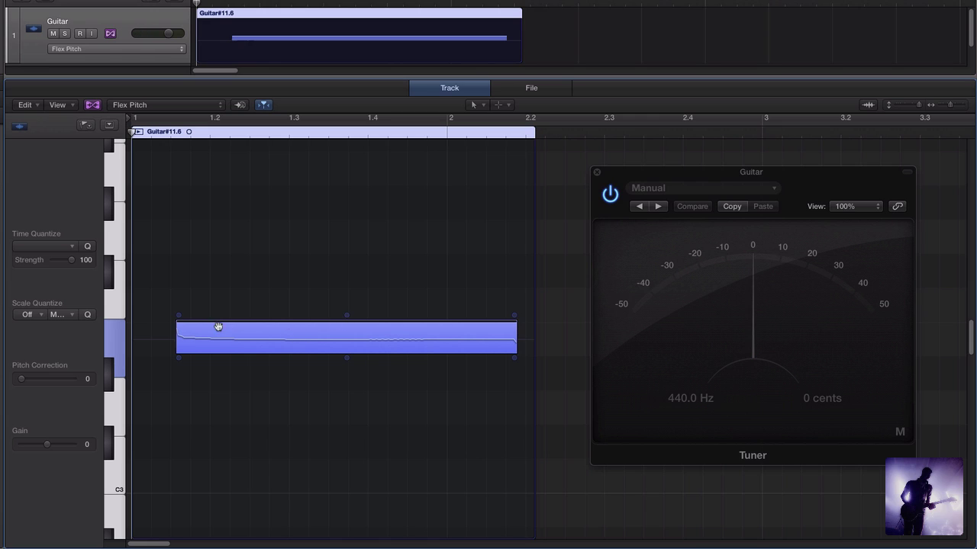
Try raising the pitch drift at the note's start so it glides down into E, and play it back.
{"action": "left_click_drag", "start_coordinate": [179, 321], "coordinate": [180, 322]}
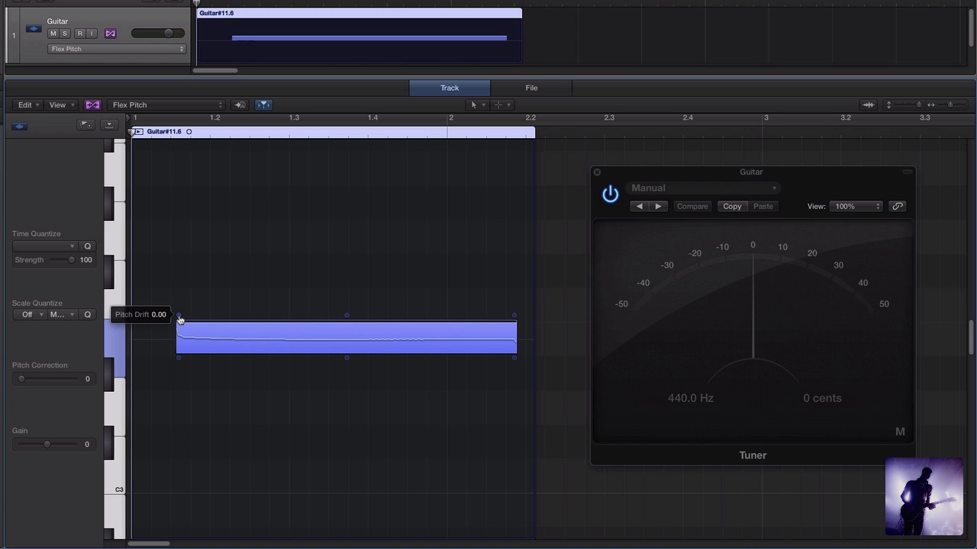
{"action": "left_click_drag", "start_coordinate": [180, 321], "coordinate": [180, 219]}
{"action": "key", "text": "space"}
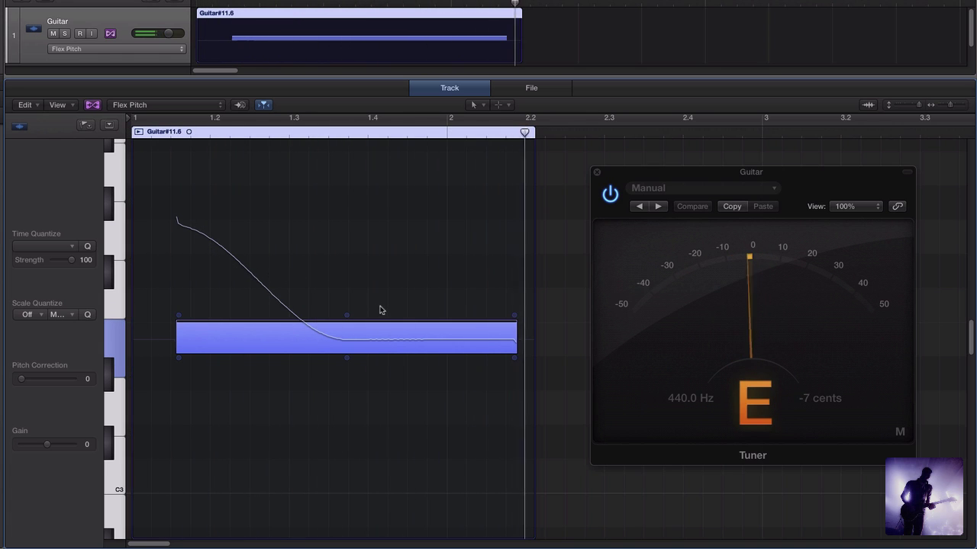
{"action": "key", "text": "space"}
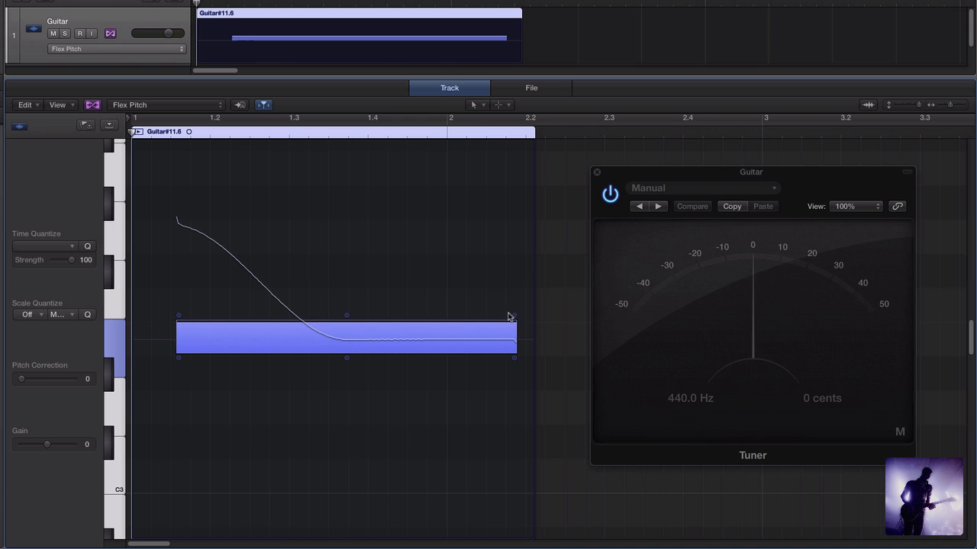
Try lowering the pitch drift at the note's end so it glides down to about C, and play it back.
{"action": "left_click_drag", "start_coordinate": [514, 316], "coordinate": [523, 386]}
{"action": "key", "text": "space"}
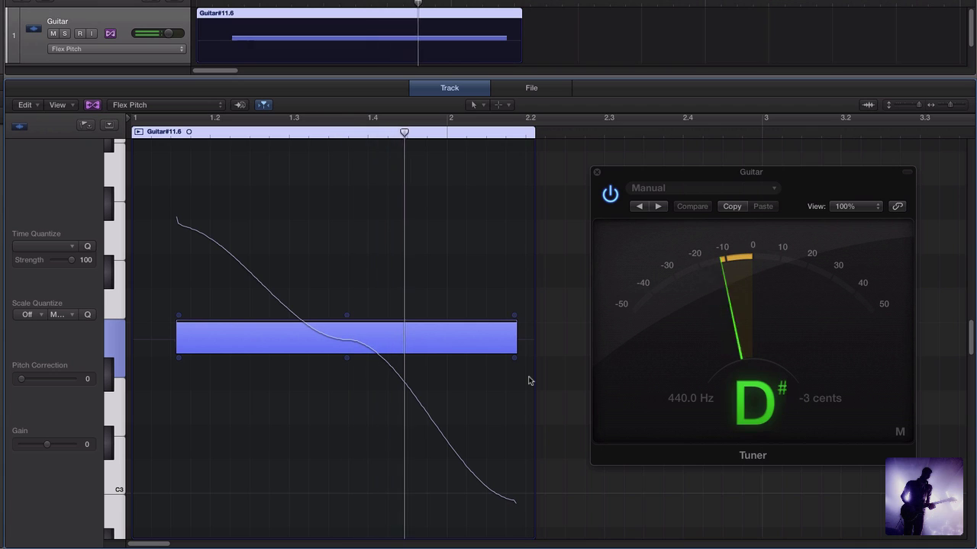
{"action": "key", "text": "space"}
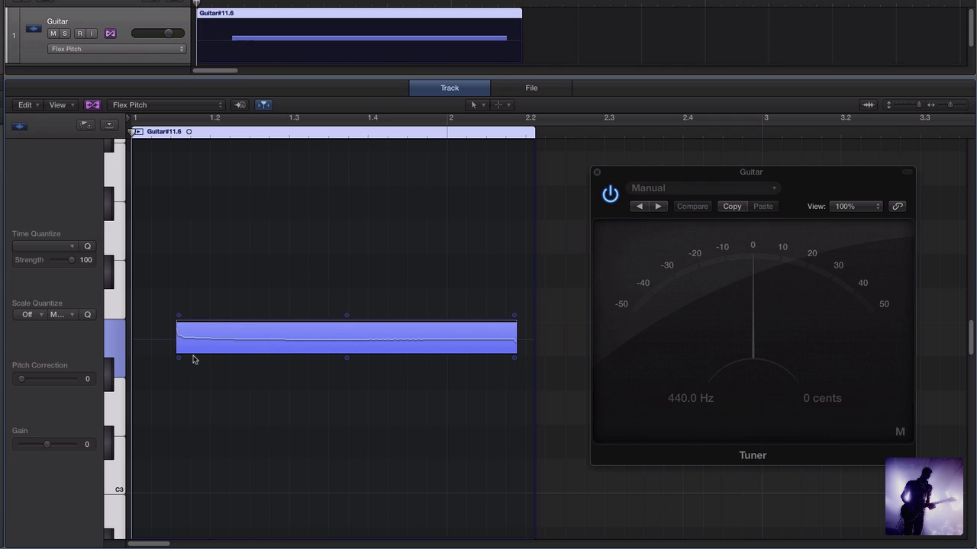
Try raising the note's gain to 17 dB and play it back.
{"action": "mouse_move", "coordinate": [181, 363]}
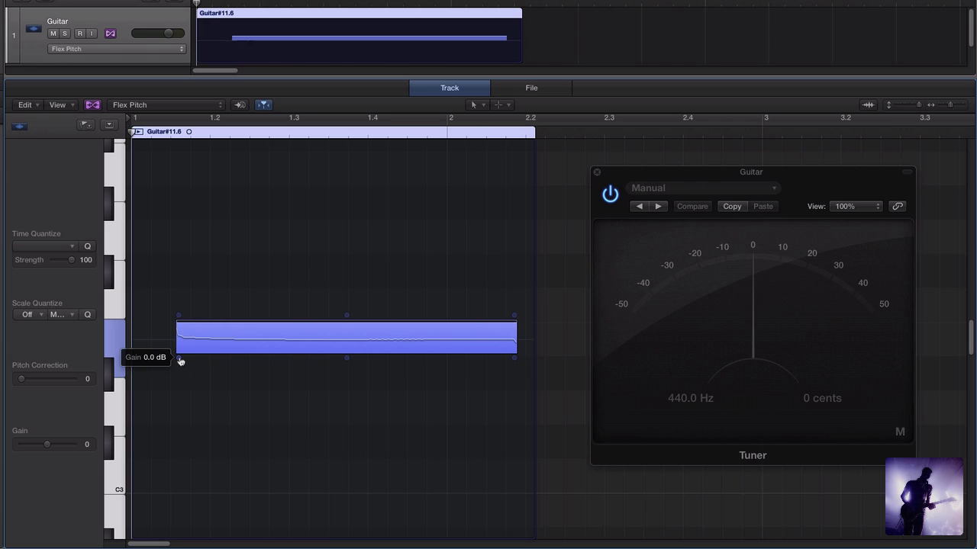
{"action": "left_click_drag", "start_coordinate": [180, 361], "coordinate": [195, 293]}
{"action": "key", "text": "space"}
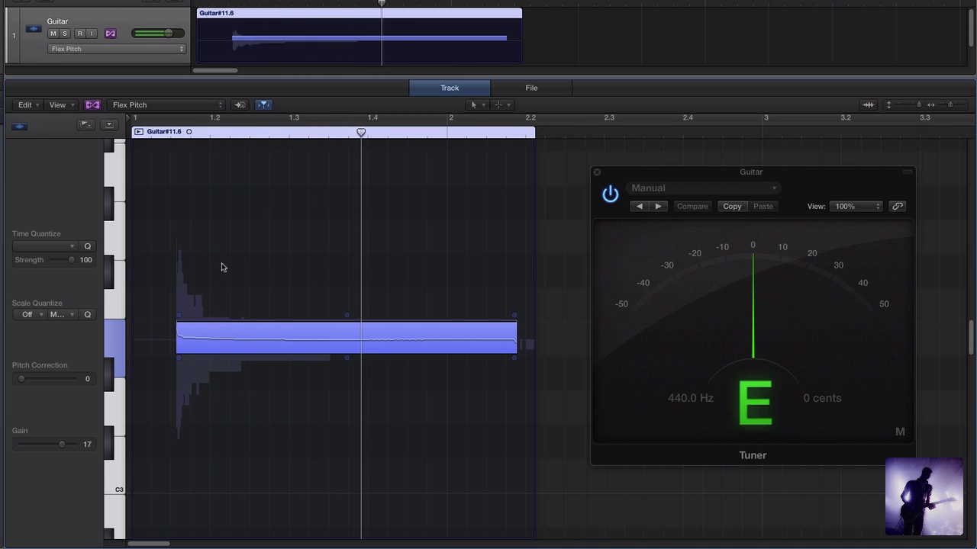
{"action": "key", "text": "space"}
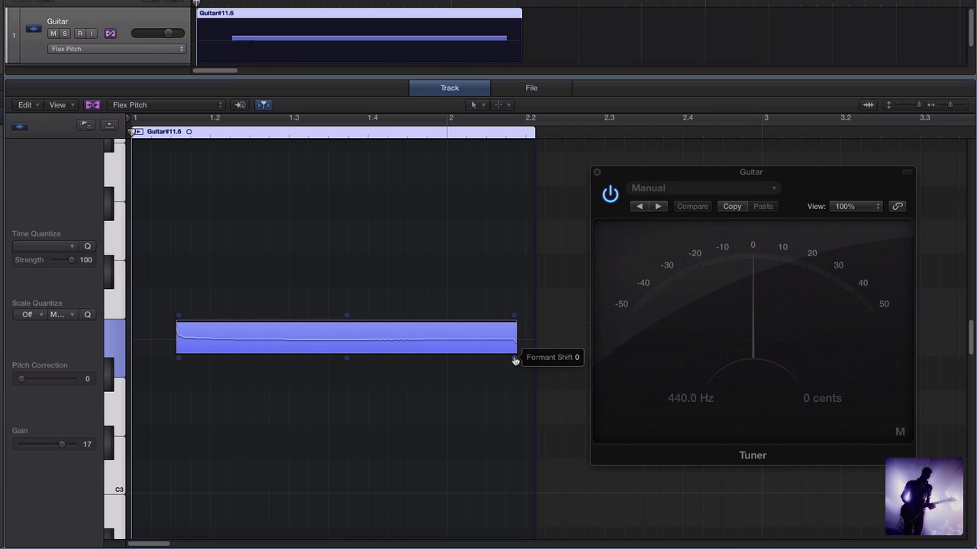
Try the note with its formant shift raised and with it lowered, playing back each version.
{"action": "left_click_drag", "start_coordinate": [516, 361], "coordinate": [515, 123]}
{"action": "key", "text": "space"}
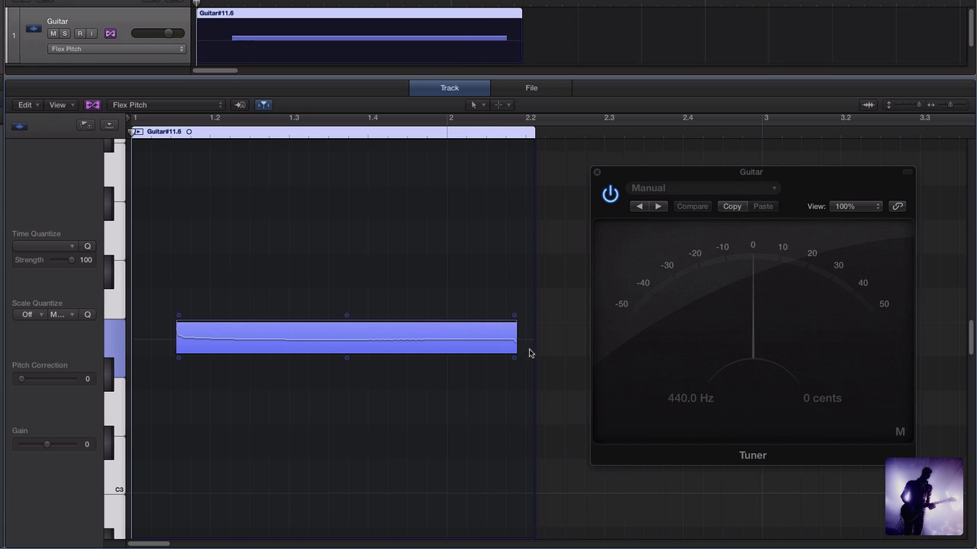
{"action": "left_click_drag", "start_coordinate": [514, 359], "coordinate": [514, 416]}
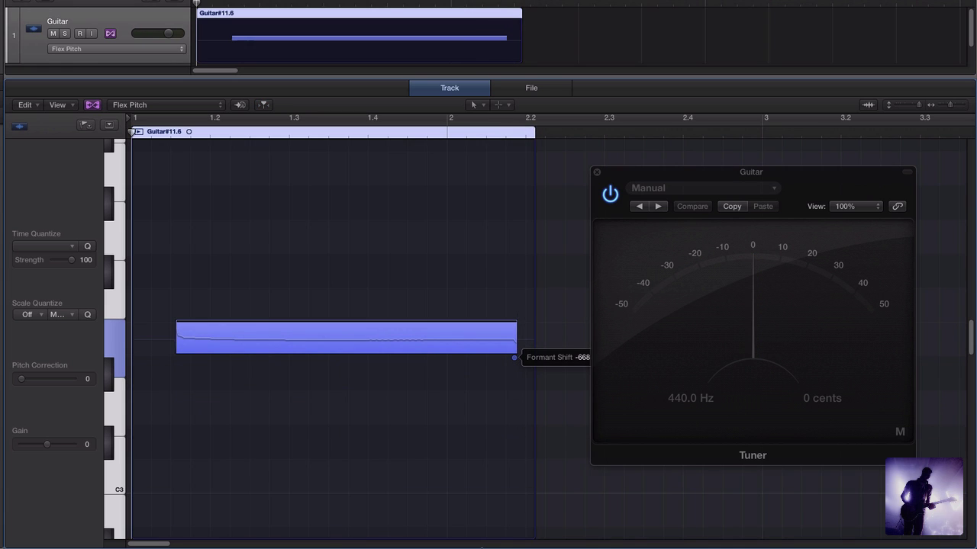
{"action": "key", "text": "space"}
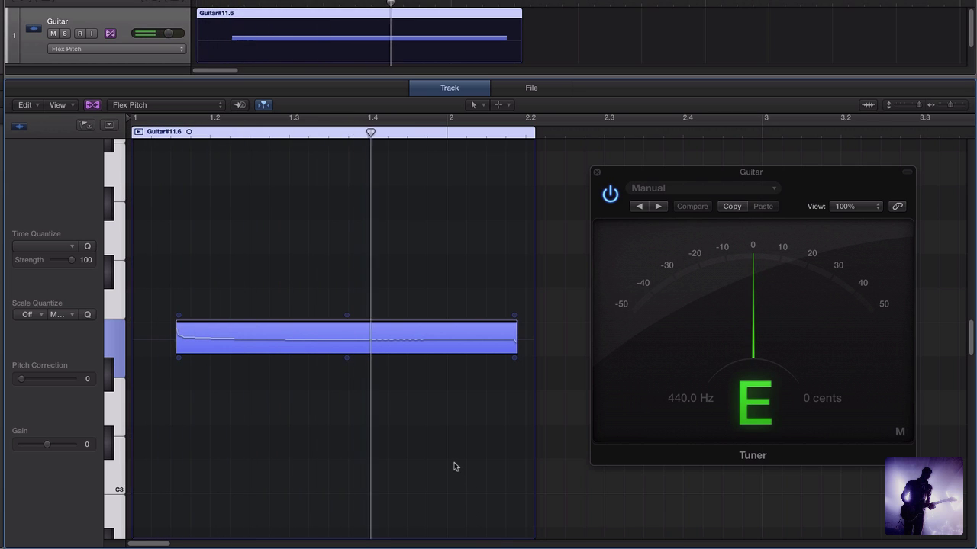
{"action": "key", "text": "space"}
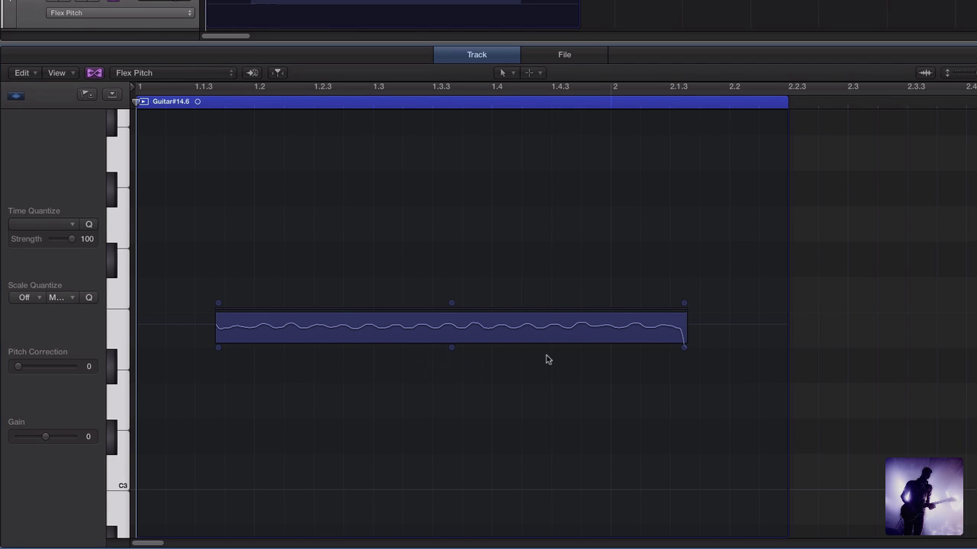
Play the Guitar#14.6 note, audition its vibrato at 600%, and reduce the vibrato to a gentle wave.
{"action": "key", "text": "space"}
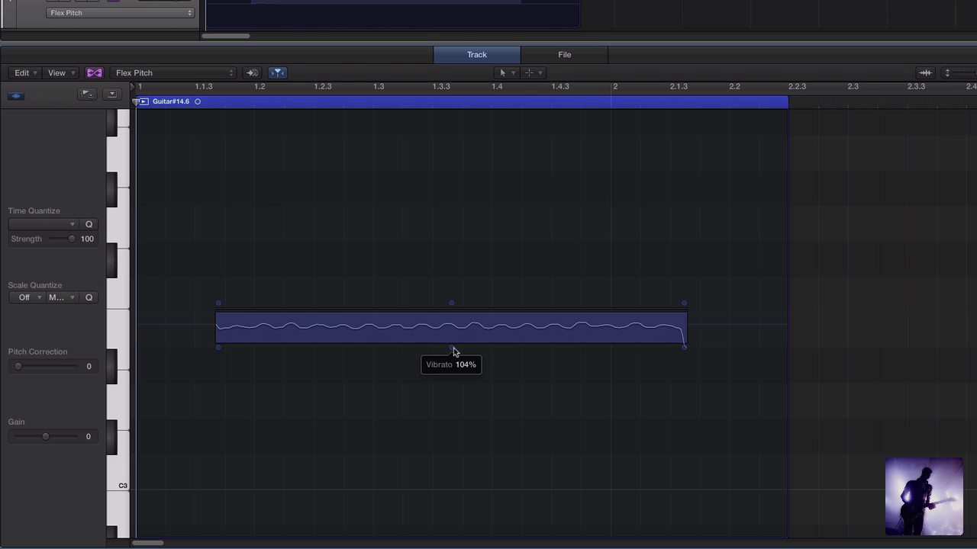
{"action": "left_click_drag", "start_coordinate": [454, 352], "coordinate": [465, 169]}
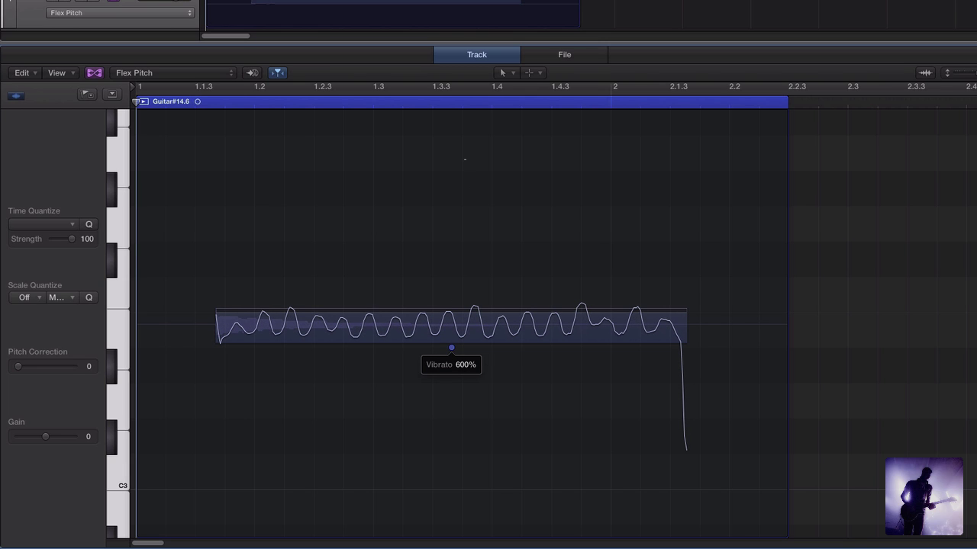
{"action": "left_click_drag", "start_coordinate": [483, 201], "coordinate": [474, 519]}
{"action": "left_click_drag", "start_coordinate": [447, 488], "coordinate": [405, 138]}
{"action": "key", "text": "space"}
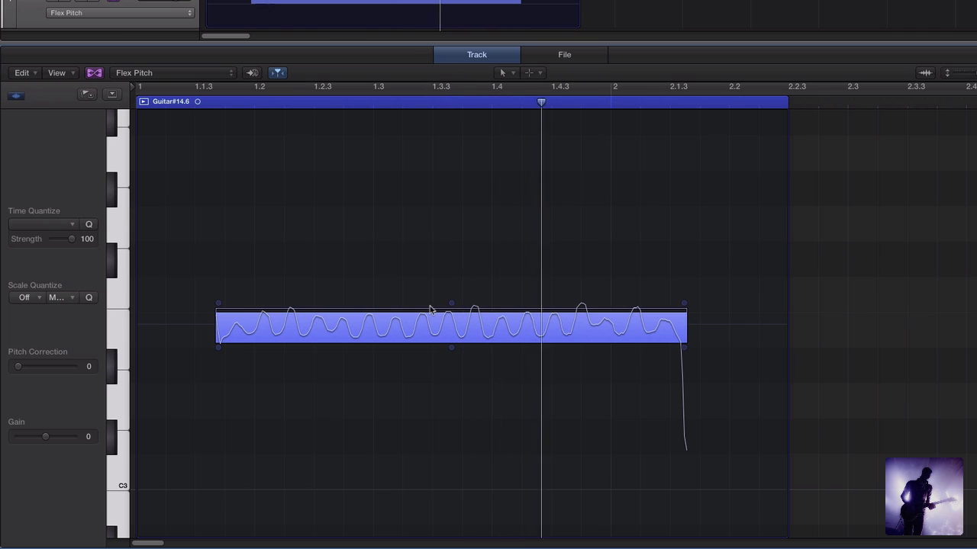
{"action": "key", "text": "space"}
{"action": "mouse_move", "coordinate": [452, 359]}
{"action": "left_click_drag", "start_coordinate": [452, 351], "coordinate": [465, 458]}
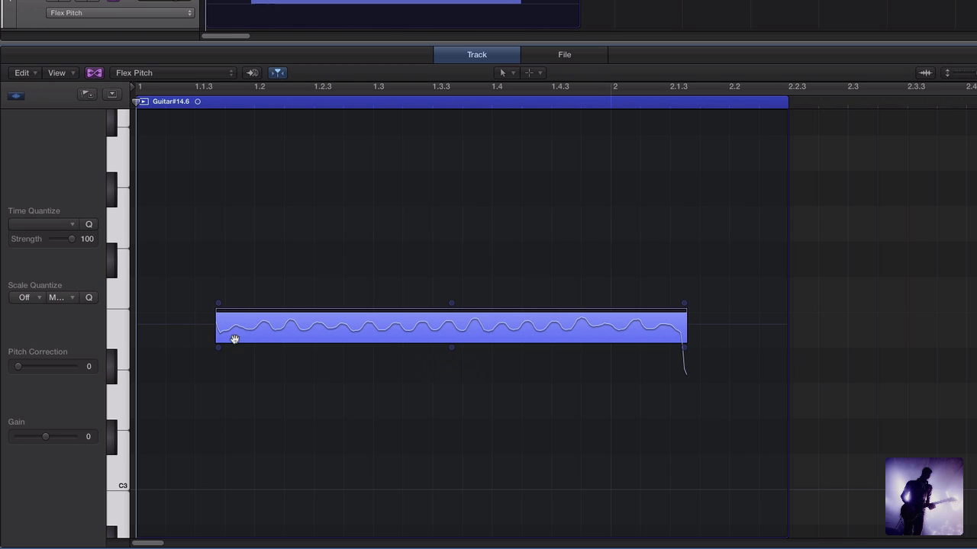
Lengthen the note by moving its end to just past position 2.3.
{"action": "mouse_move", "coordinate": [220, 310]}
{"action": "mouse_move", "coordinate": [454, 306]}
{"action": "mouse_move", "coordinate": [220, 352]}
{"action": "mouse_move", "coordinate": [453, 353]}
{"action": "mouse_move", "coordinate": [685, 351]}
{"action": "left_click_drag", "start_coordinate": [685, 335], "coordinate": [905, 348]}
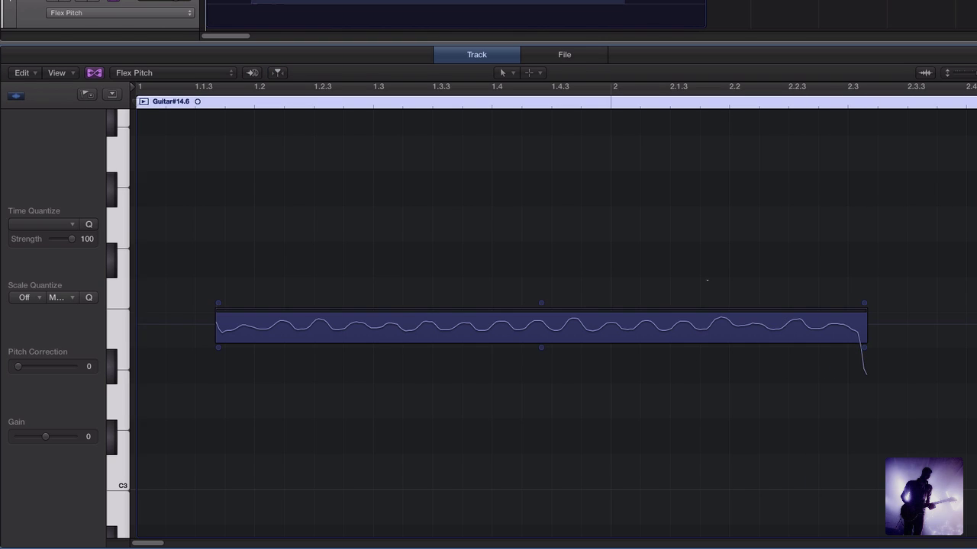
Cut the long note into four equal parts with the Scissors Tool and deselect them.
{"action": "left_click", "coordinate": [542, 74]}
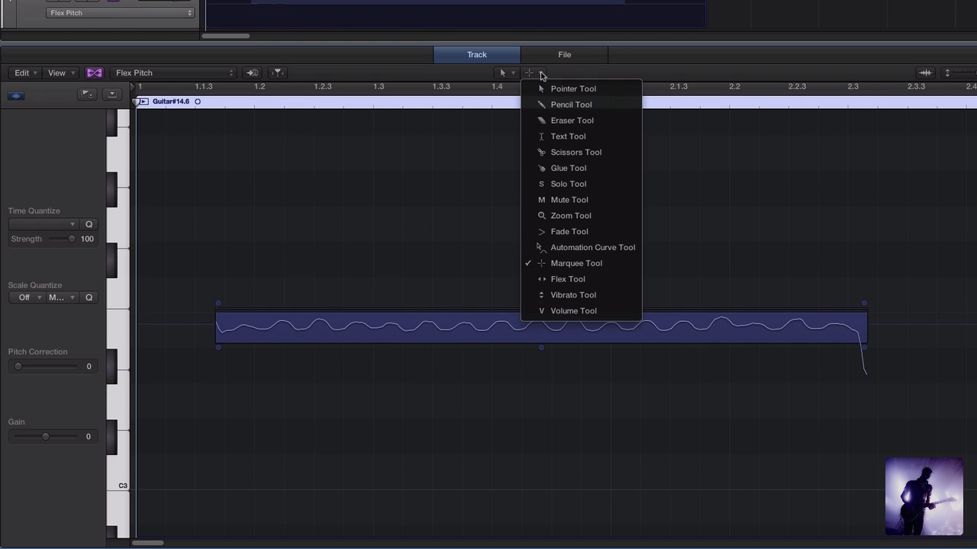
{"action": "left_click", "coordinate": [574, 152]}
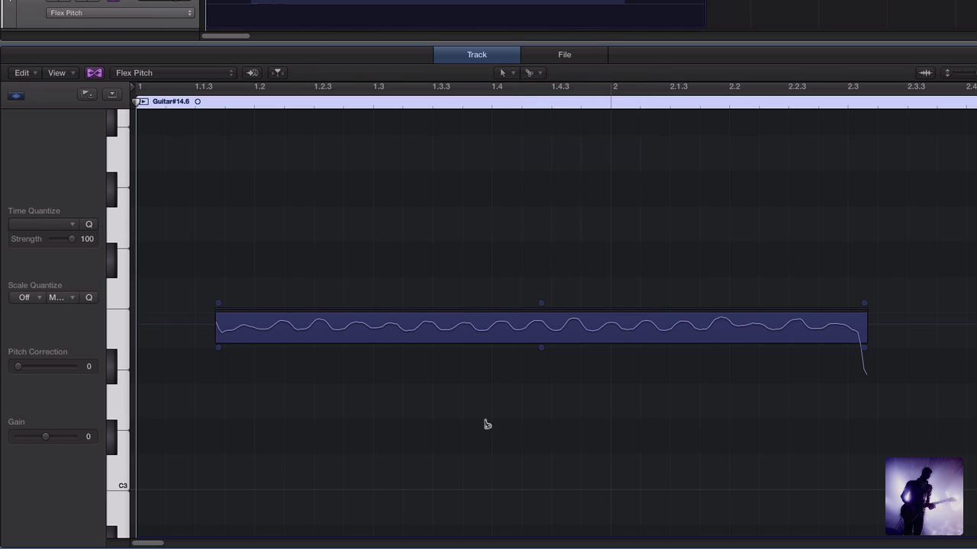
{"action": "left_click", "coordinate": [542, 324]}
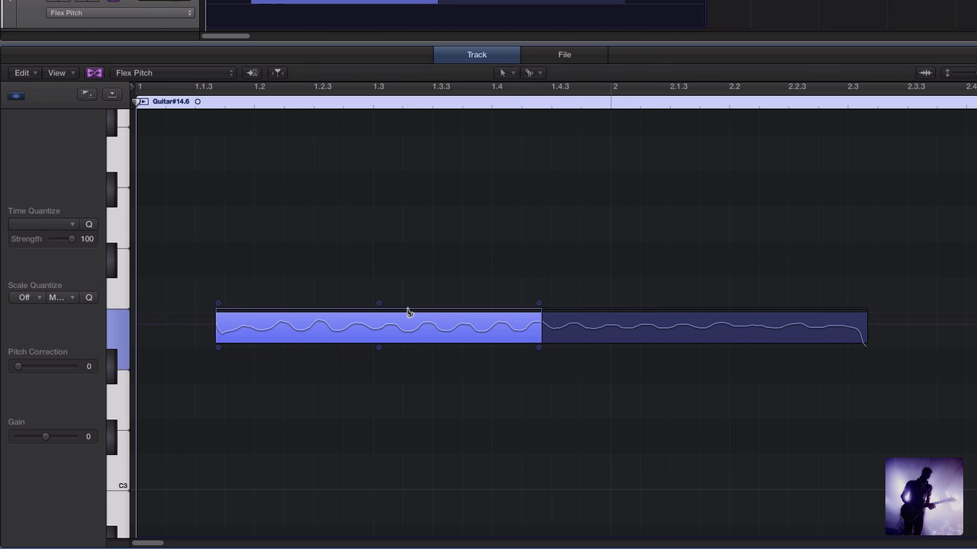
{"action": "left_click", "coordinate": [380, 324]}
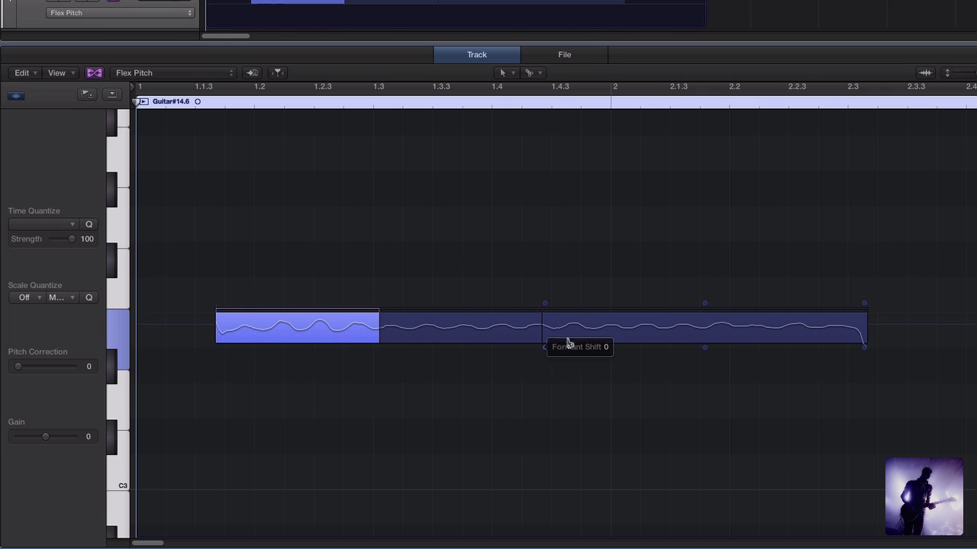
{"action": "left_click", "coordinate": [705, 336]}
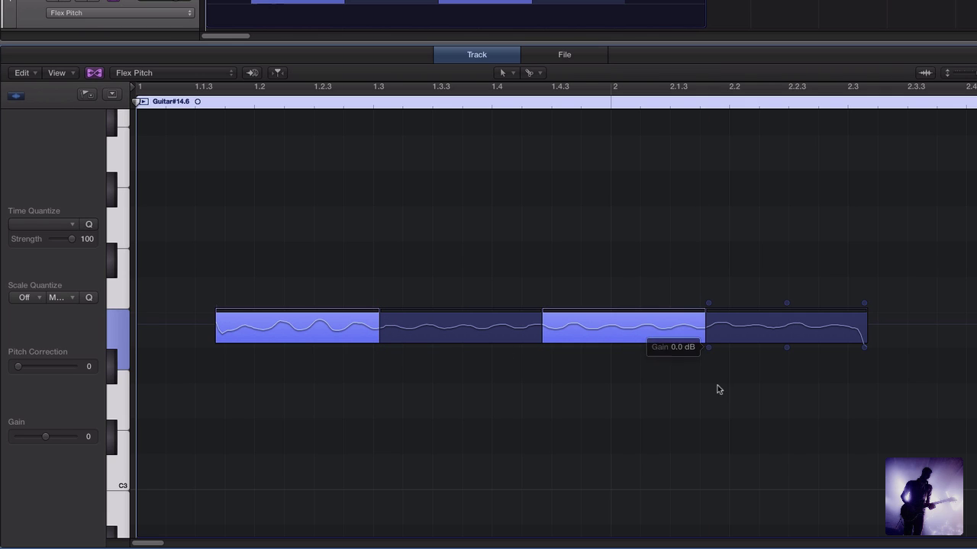
{"action": "left_click", "coordinate": [717, 421]}
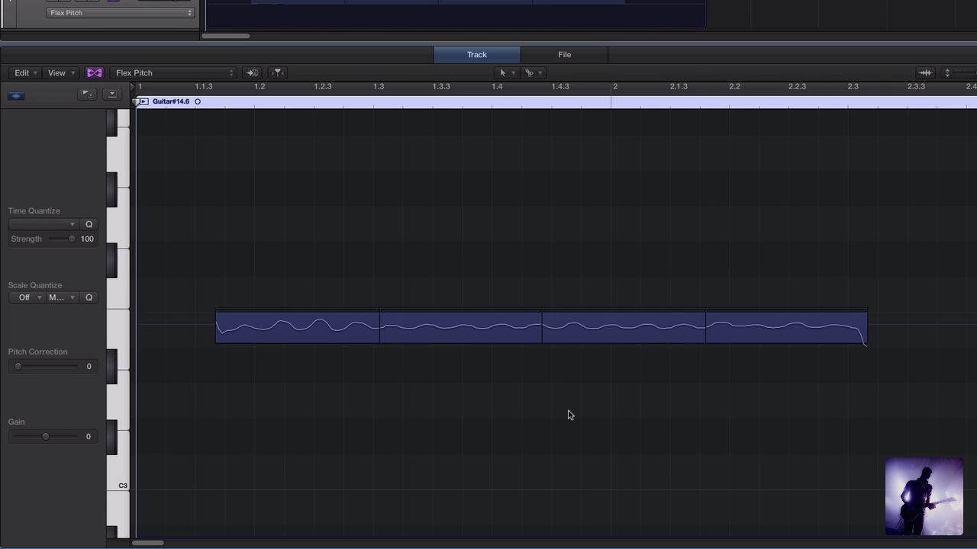
Lower the second part two semitones to D, raise the third to G# and the fourth to F#, and play the melody.
{"action": "mouse_move", "coordinate": [464, 329]}
{"action": "left_click_drag", "start_coordinate": [463, 328], "coordinate": [453, 432]}
{"action": "left_click_drag", "start_coordinate": [580, 329], "coordinate": [573, 161]}
{"action": "left_click_drag", "start_coordinate": [745, 304], "coordinate": [753, 257]}
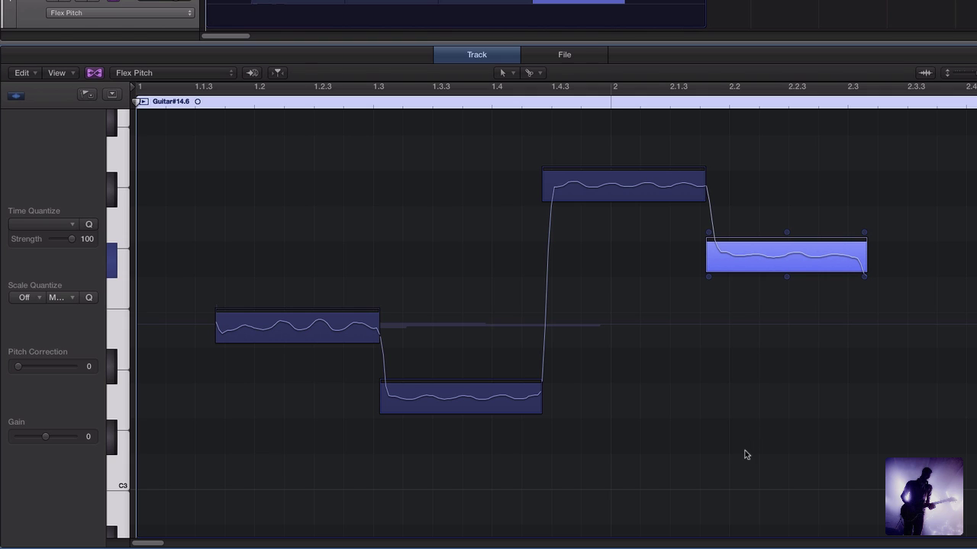
{"action": "key", "text": "space"}
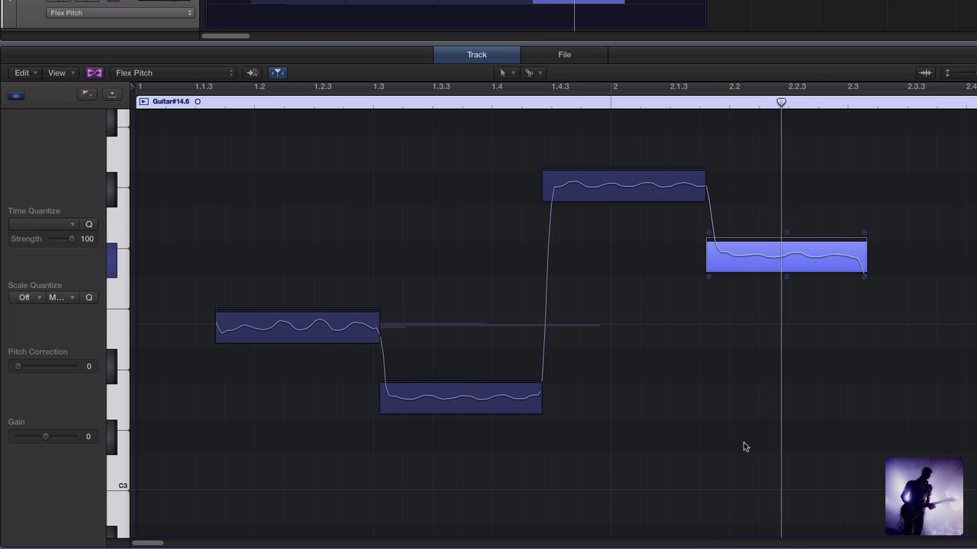
{"action": "key", "text": "space"}
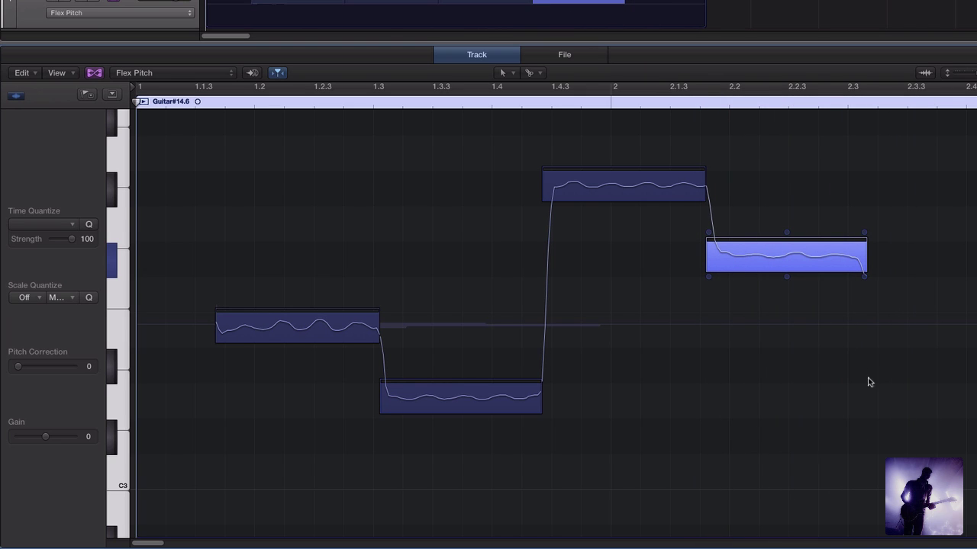
Select all four notes and time-quantize them to 1/4 Note.
{"action": "left_click", "coordinate": [961, 154]}
{"action": "left_click_drag", "start_coordinate": [968, 136], "coordinate": [196, 540]}
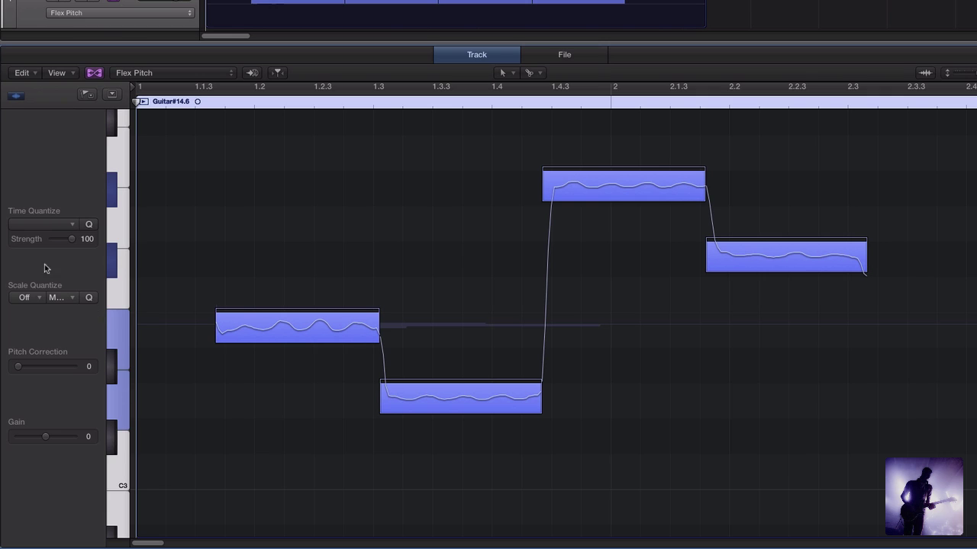
{"action": "left_click", "coordinate": [68, 226]}
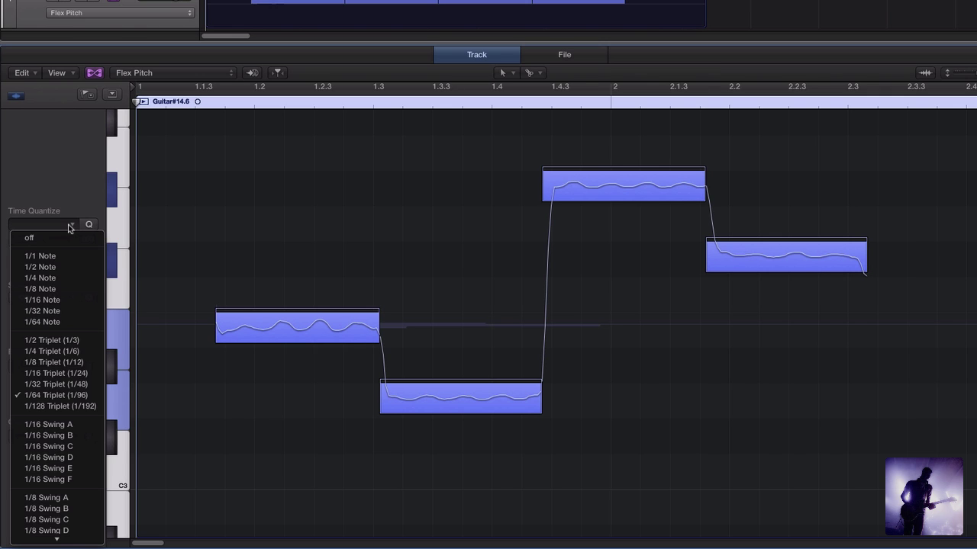
{"action": "left_click", "coordinate": [53, 281]}
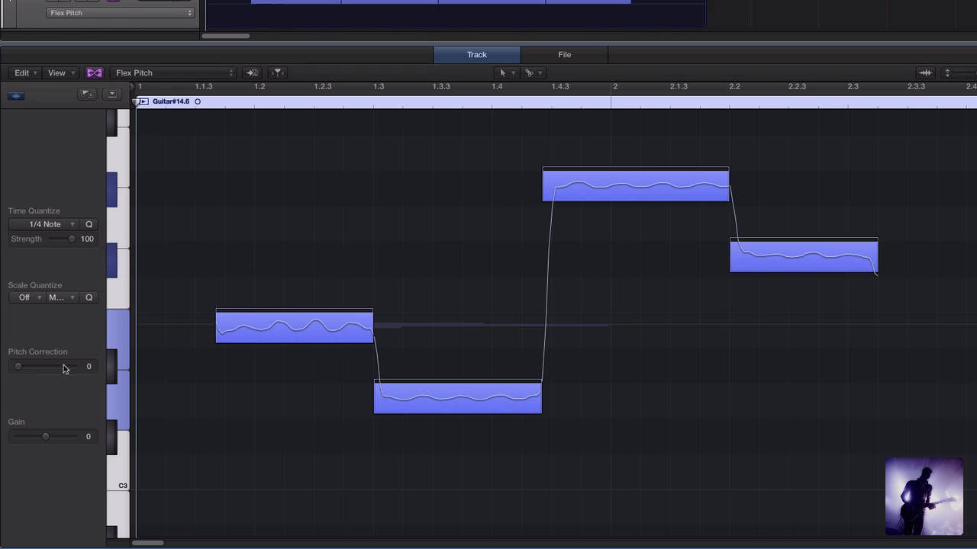
Set the selected notes' pitch correction to 100 and play them back.
{"action": "left_click_drag", "start_coordinate": [18, 370], "coordinate": [148, 371]}
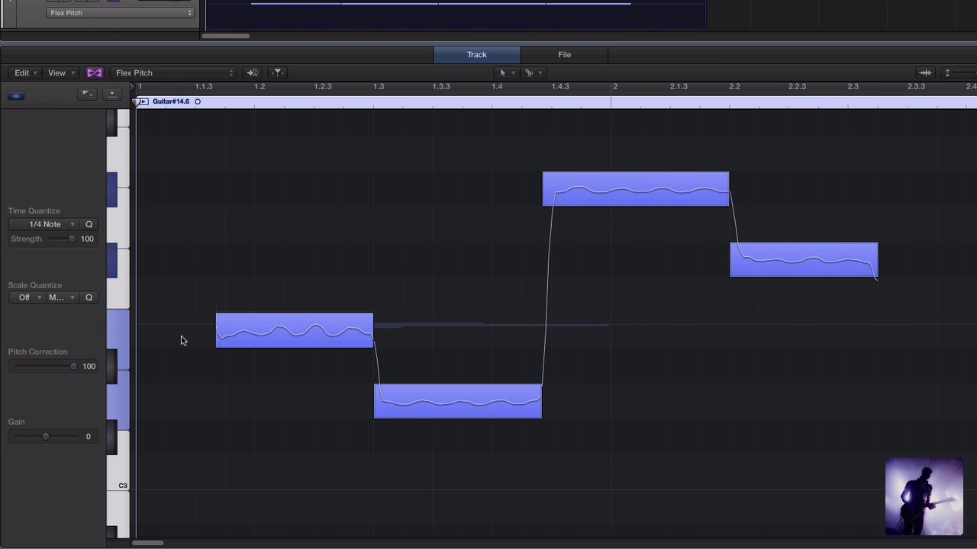
{"action": "key", "text": "space"}
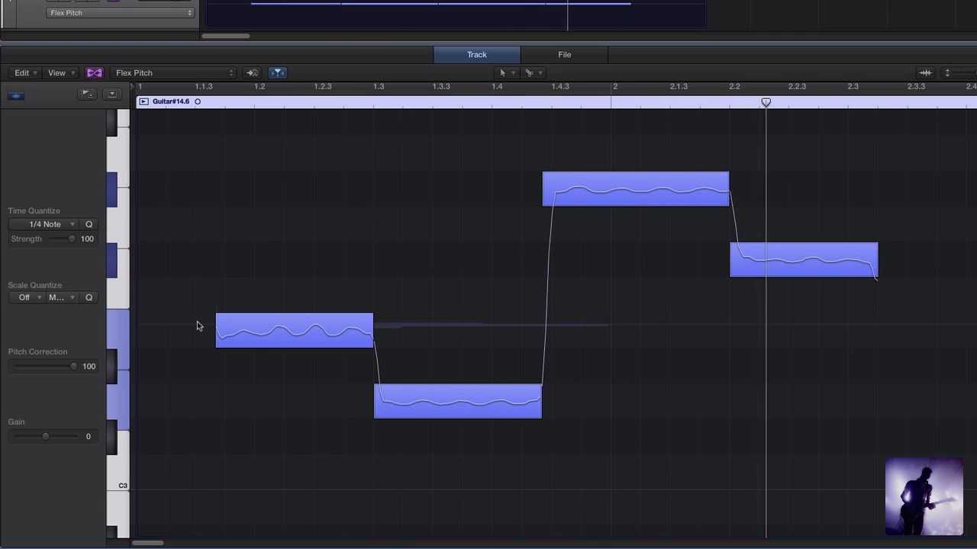
{"action": "key", "text": "space"}
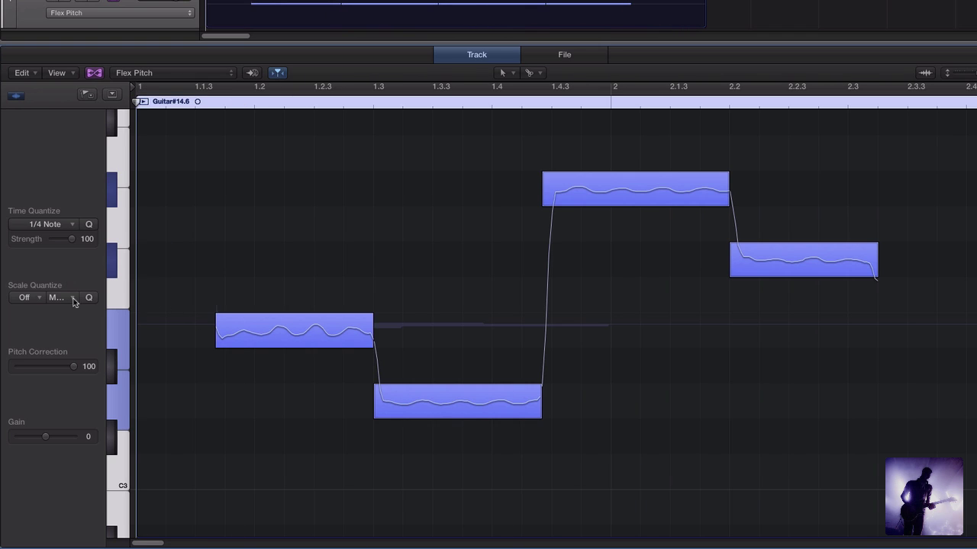
Try scale-quantizing the selected notes to E Dorian and play them back.
{"action": "left_click", "coordinate": [71, 299]}
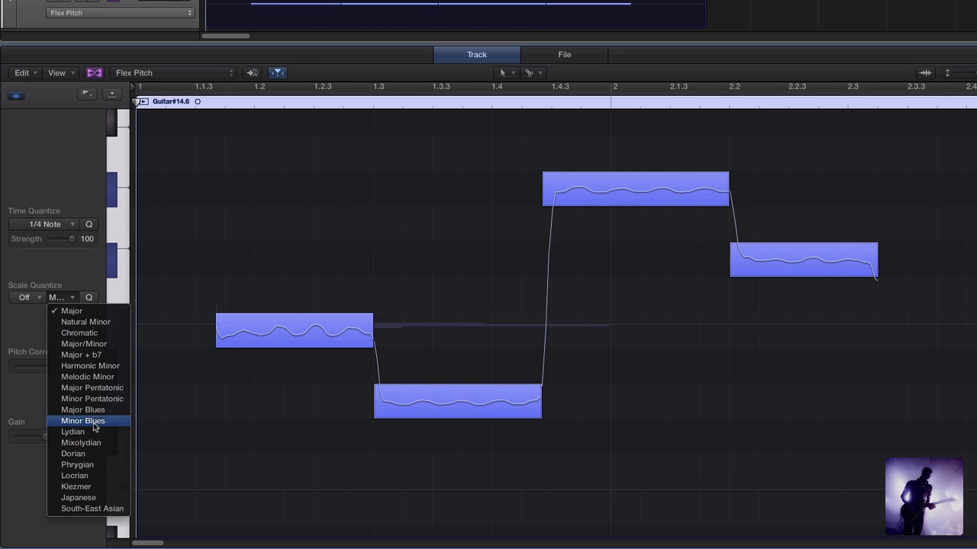
{"action": "left_click", "coordinate": [98, 454]}
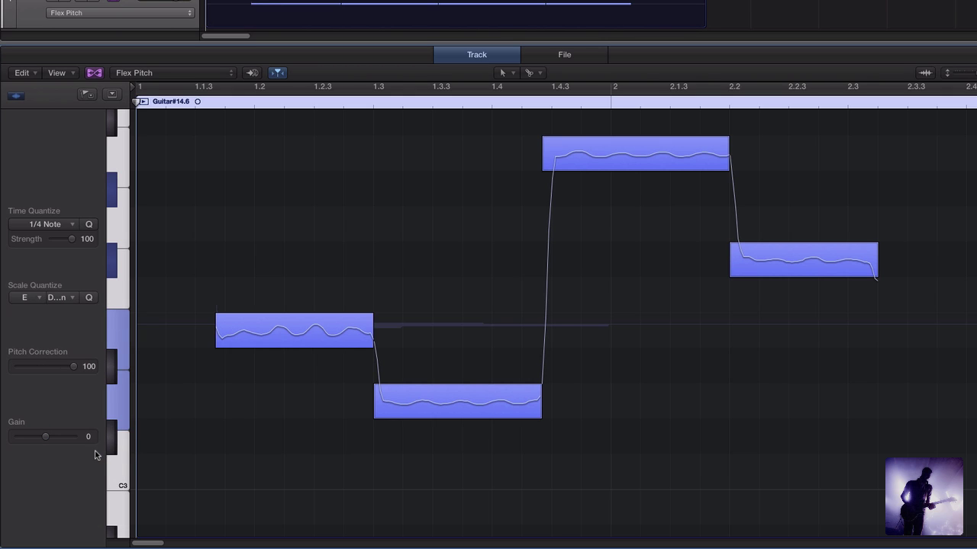
{"action": "key", "text": "space"}
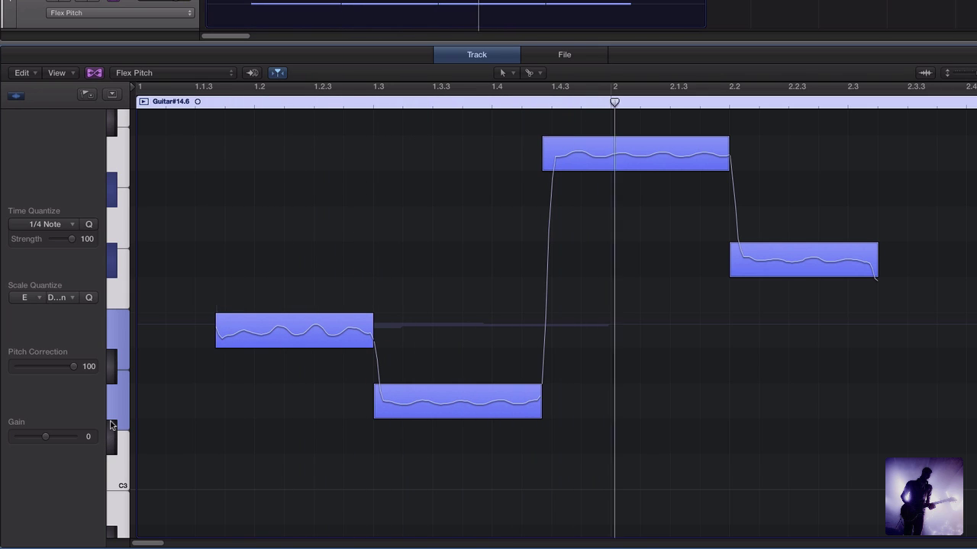
Scale-quantize the selected notes to E Major Blues.
{"action": "left_click", "coordinate": [71, 299]}
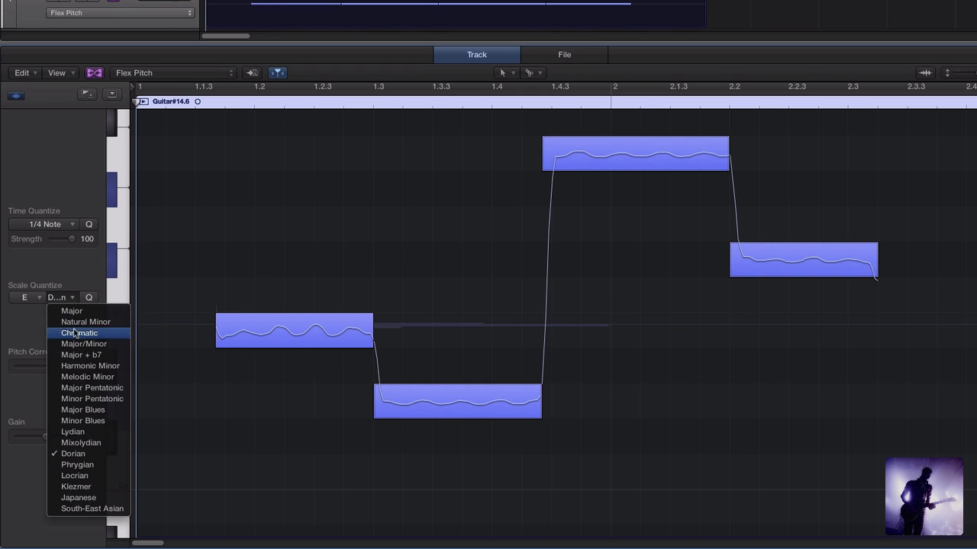
{"action": "left_click", "coordinate": [78, 410]}
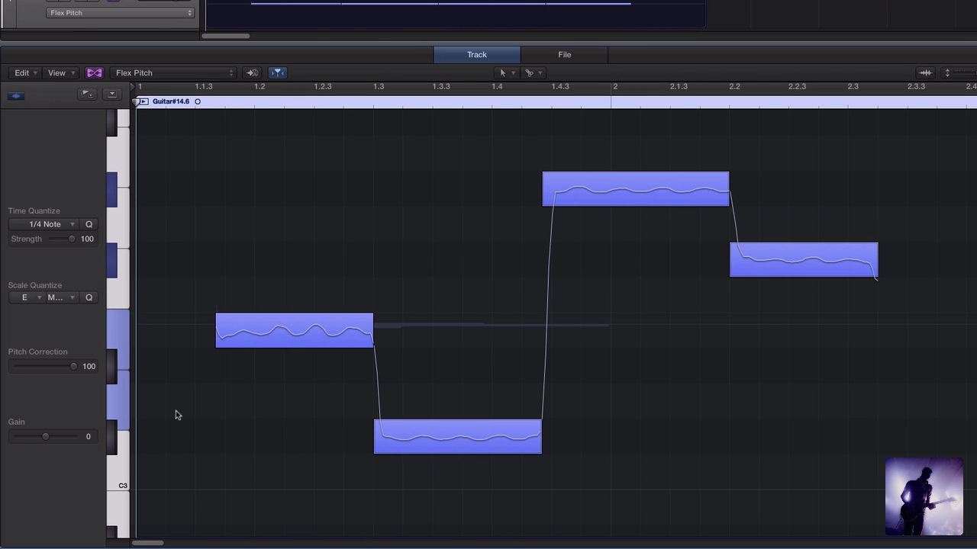
Close the Pedalboard, strongly increase the vibrato of all four notes, and play them back.
{"action": "mouse_move", "coordinate": [499, 466]}
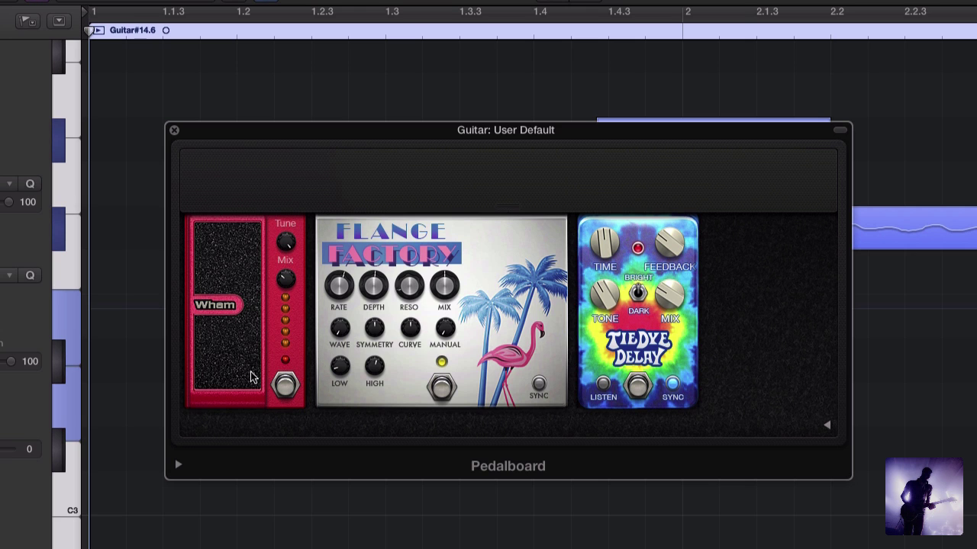
{"action": "left_click", "coordinate": [174, 131]}
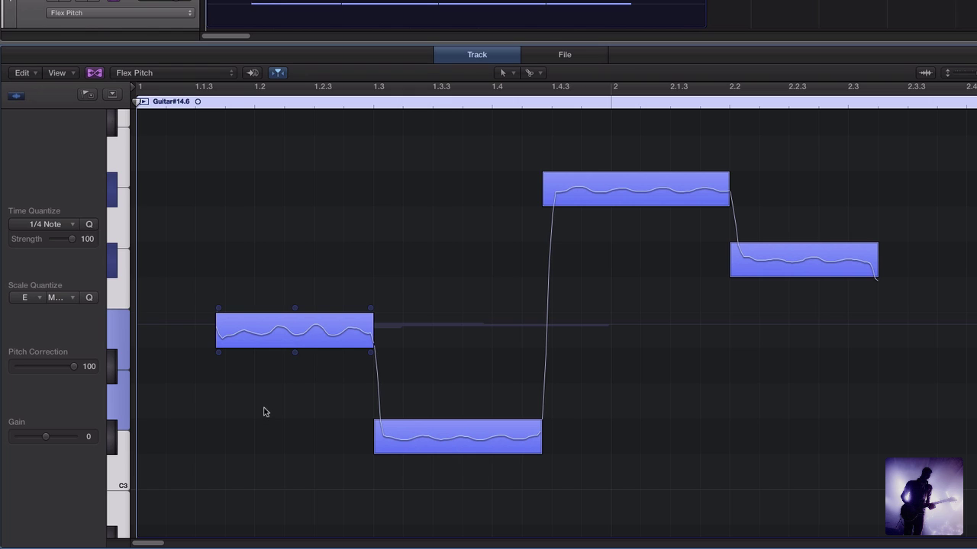
{"action": "mouse_move", "coordinate": [295, 356]}
{"action": "left_click_drag", "start_coordinate": [296, 358], "coordinate": [289, 157]}
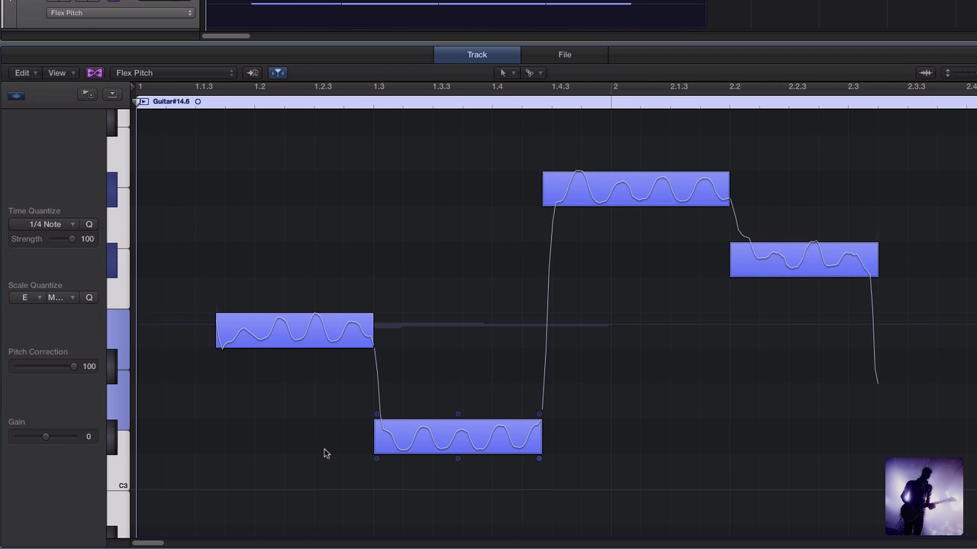
{"action": "key", "text": "space"}
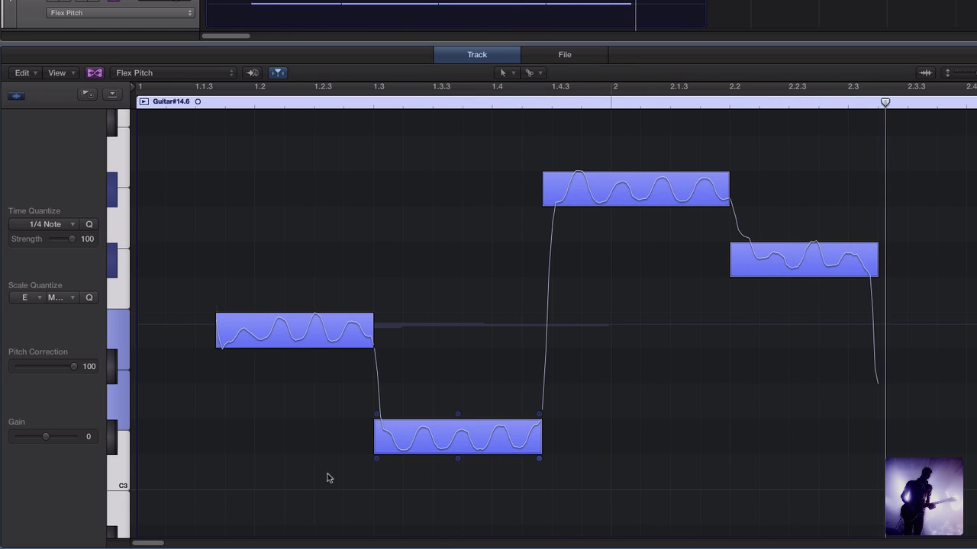
{"action": "key", "text": "space"}
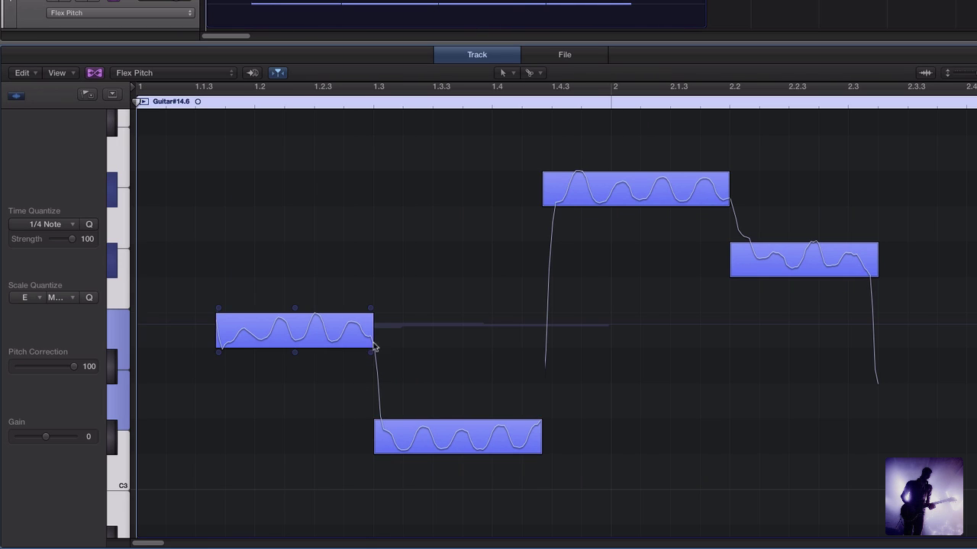
Raise the pitch drift at the end of all selected notes, to 14.20 on the first note, and play them back.
{"action": "left_click", "coordinate": [369, 314]}
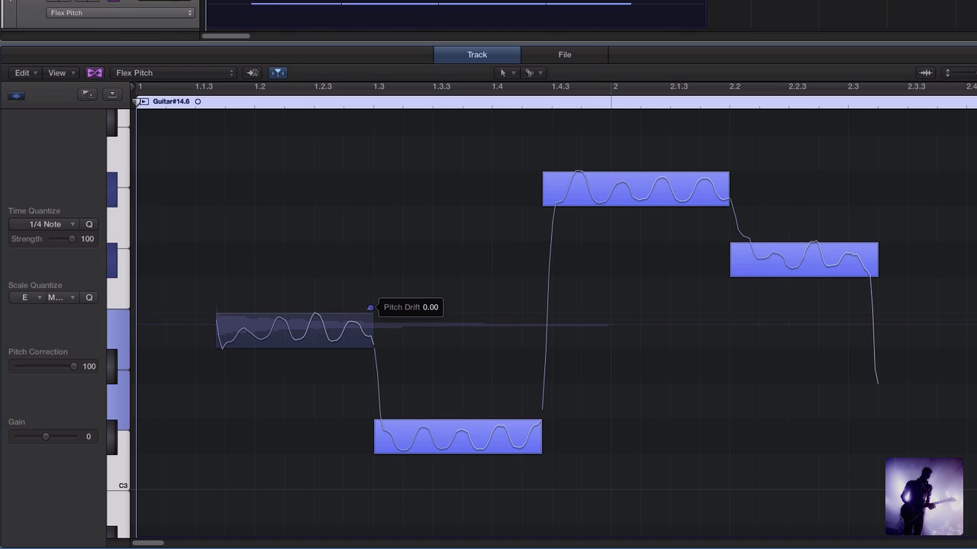
{"action": "mouse_move", "coordinate": [370, 307]}
{"action": "left_mouse_down"}
{"action": "mouse_move", "coordinate": [370, 287]}
{"action": "mouse_move", "coordinate": [371, 307]}
{"action": "left_mouse_up"}
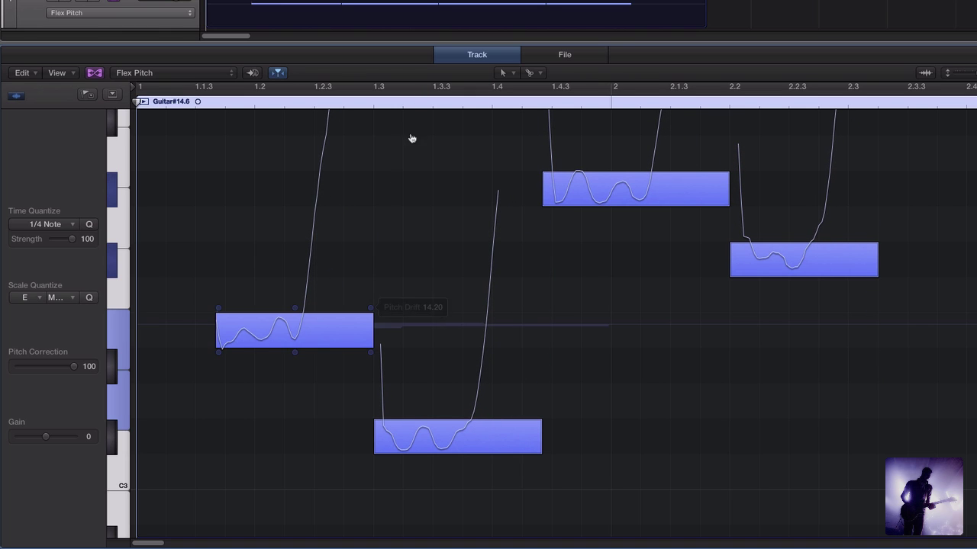
{"action": "key", "text": "space"}
Raise the formant shift of all selected notes and play them back.
{"action": "left_click_drag", "start_coordinate": [373, 357], "coordinate": [356, 196]}
{"action": "key", "text": "space"}
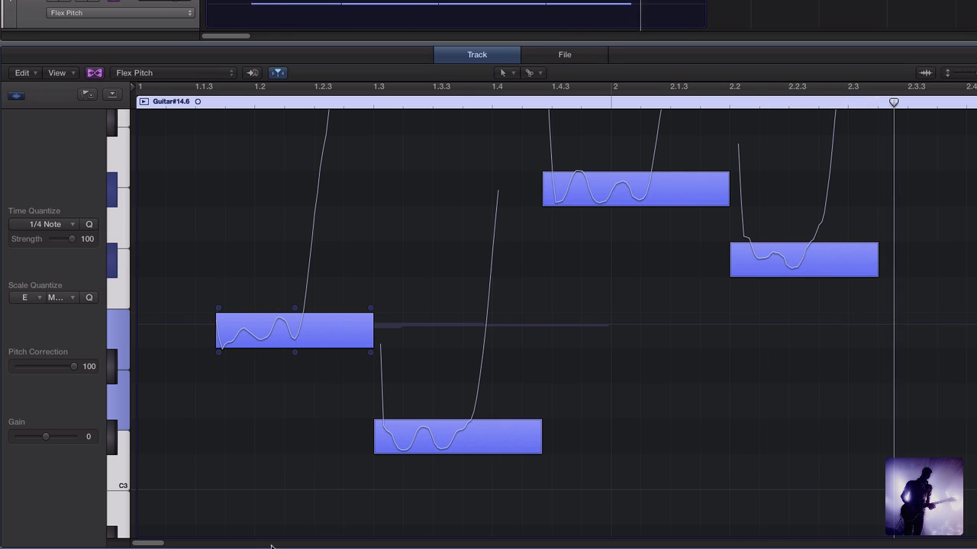
{"action": "key", "text": "space"}
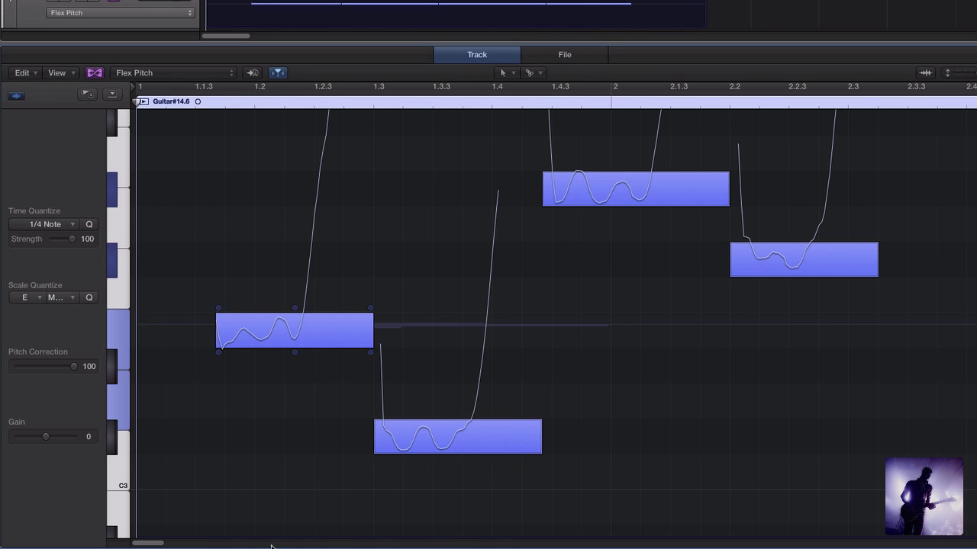